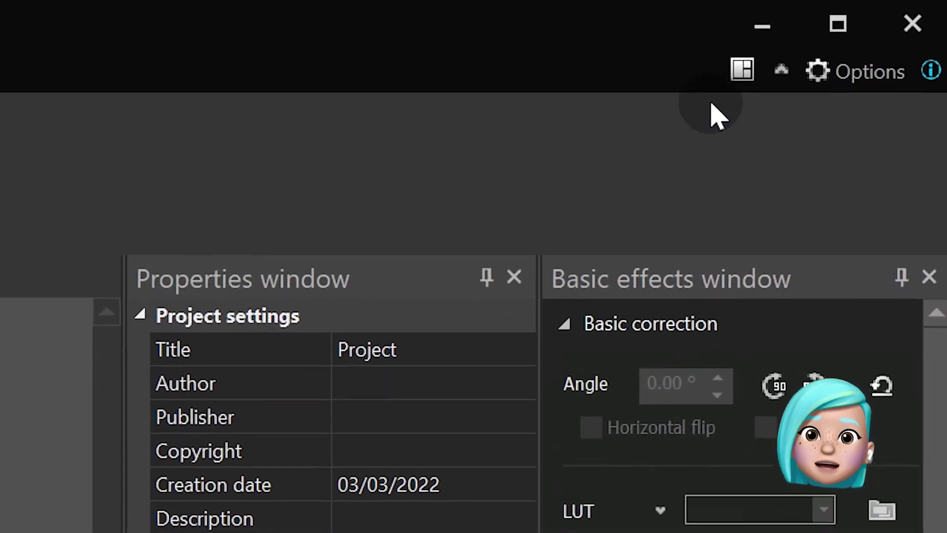
- Switch the workspace to the Prime layout
click(848, 35)
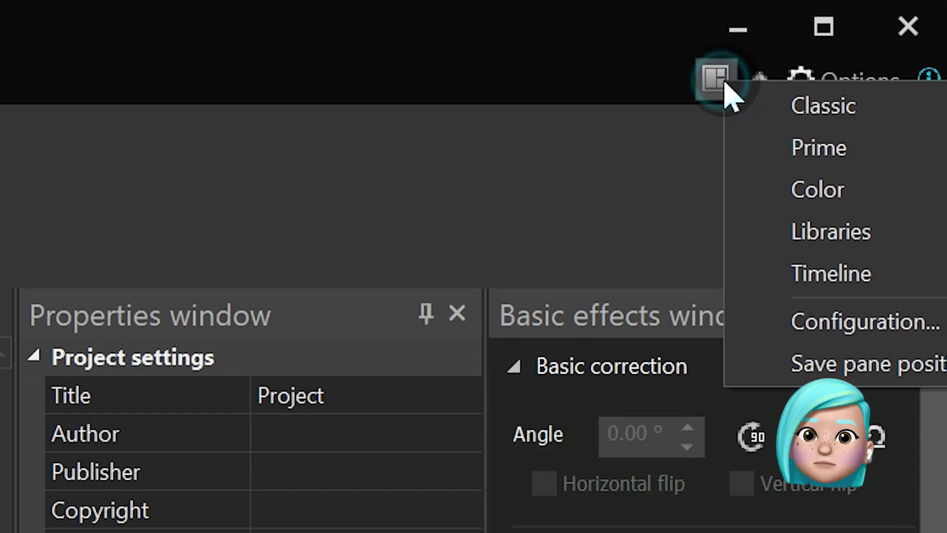
click(867, 144)
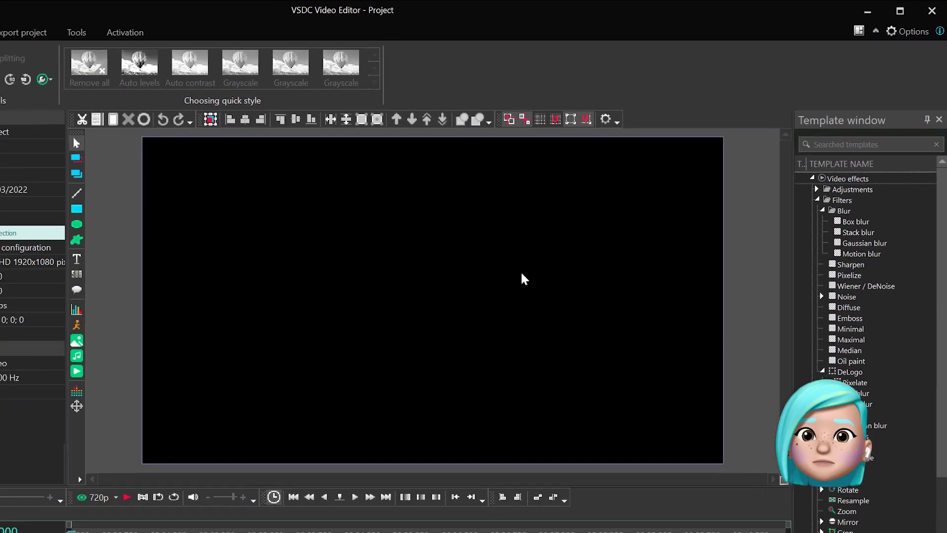
click(456, 292)
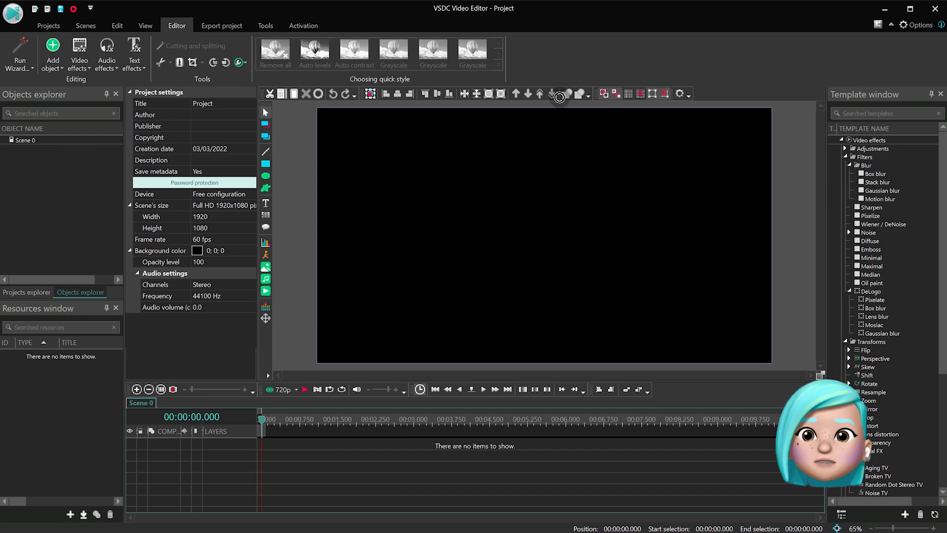
- Import fallout-hud.png, lines.jfif, the Fallout VATS sound and footage.mp4 as resources, and place footage.mp4 at the start of the timeline
drag(60, 437, 60, 437)
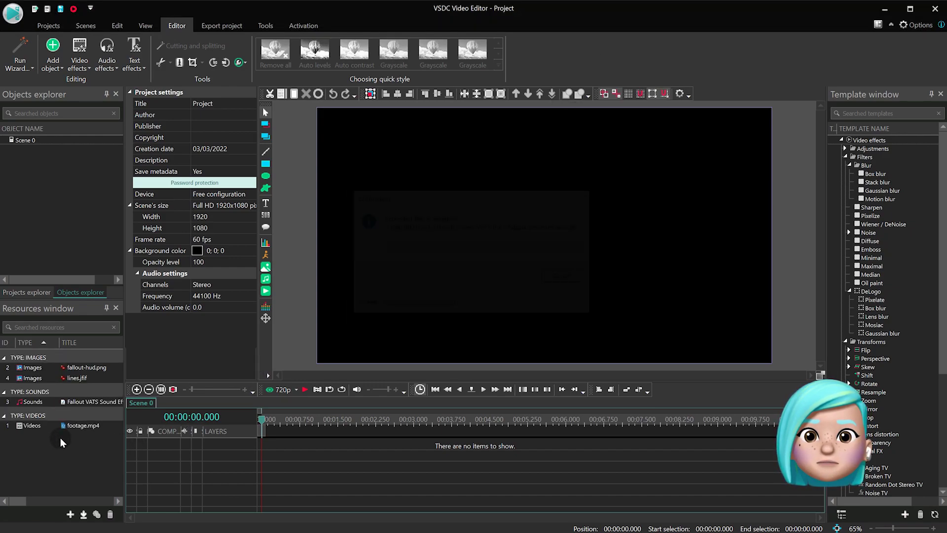
drag(64, 425, 182, 440)
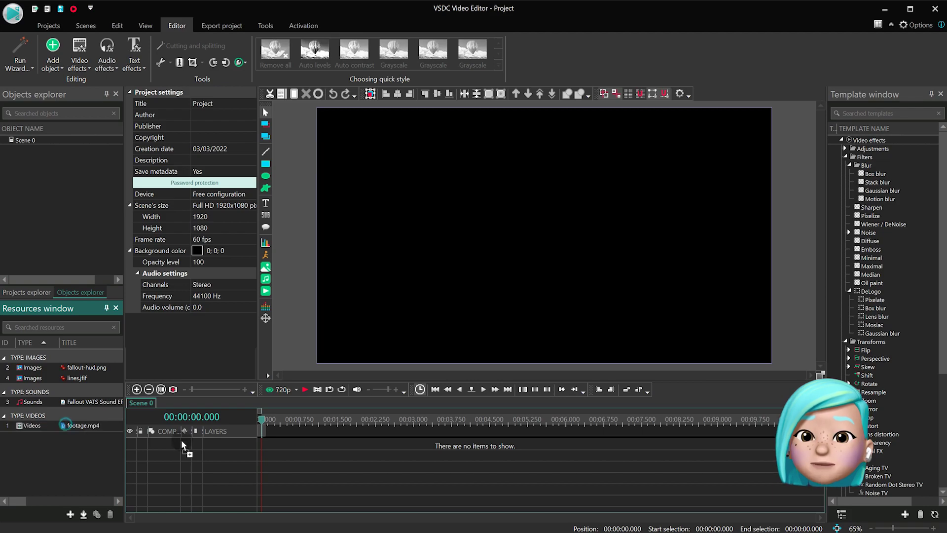
click(341, 427)
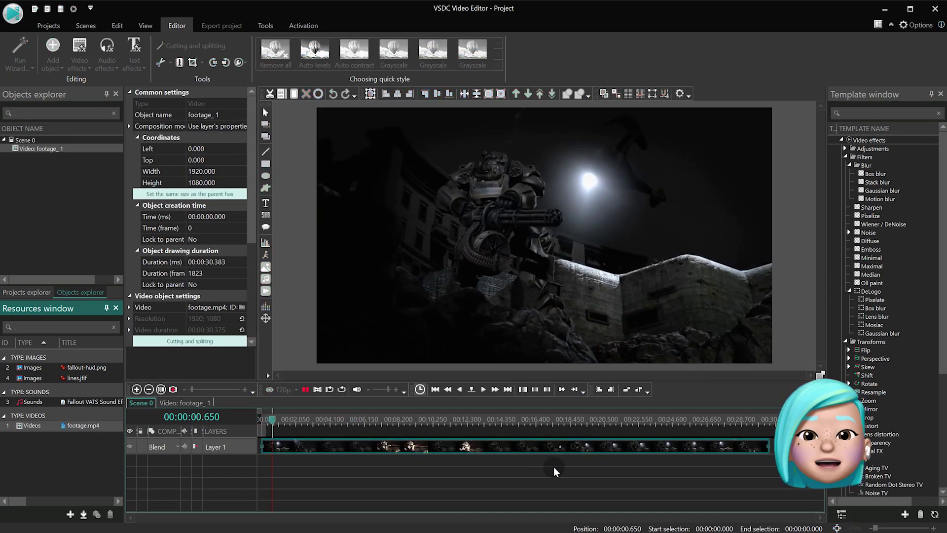
- Split the footage at 00:00:02.200 and create a snapshot of the second part at that frame
key(space)
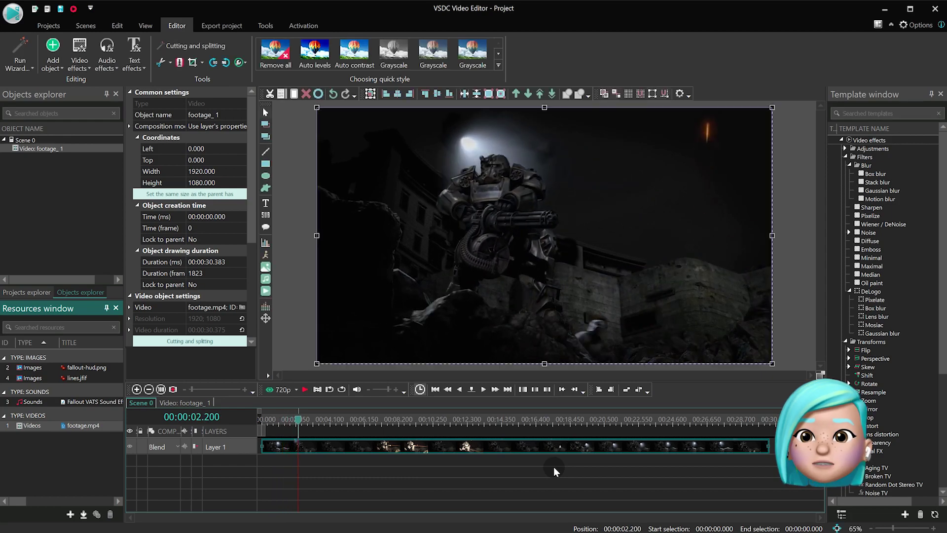
click(353, 469)
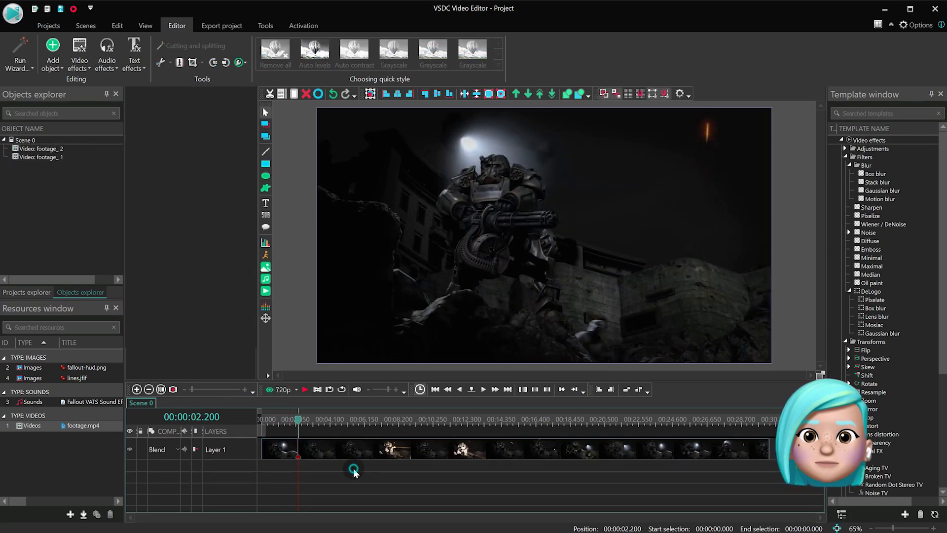
click(338, 451)
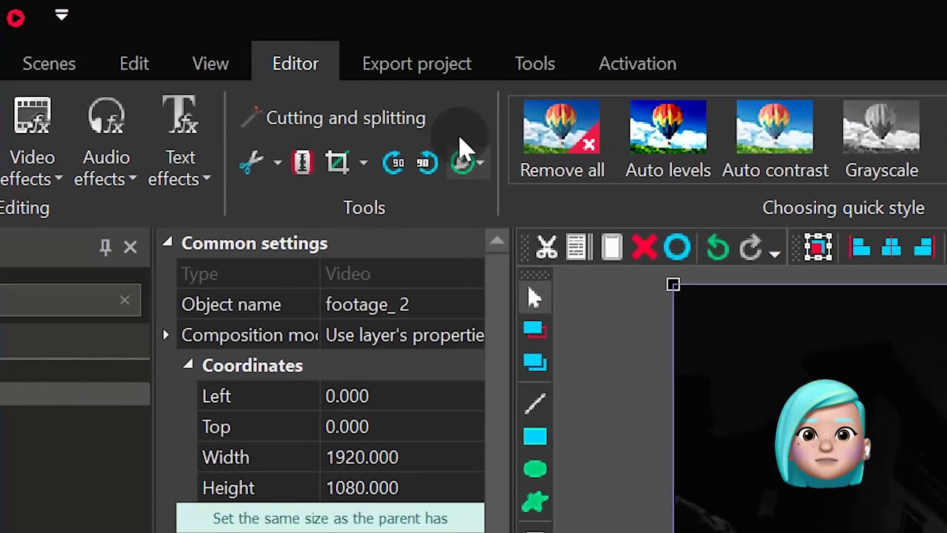
click(240, 61)
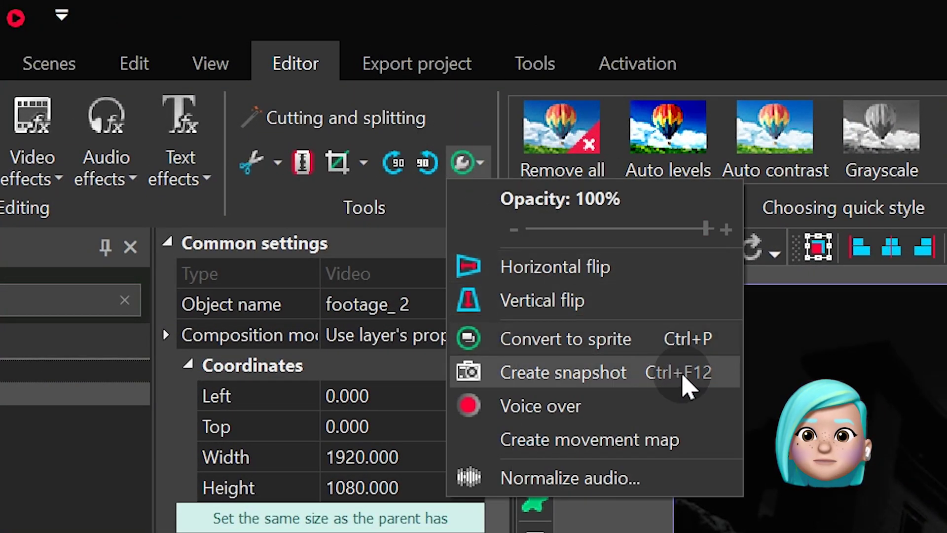
click(691, 374)
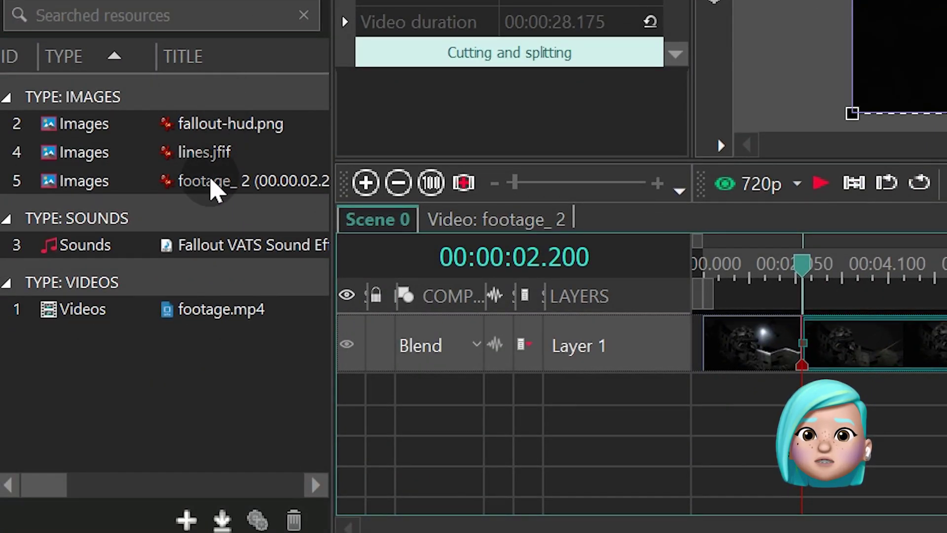
- Place the snapshot on a new layer at 00:00:02.200 and move the second video part to start where the image ends
drag(215, 190, 848, 360)
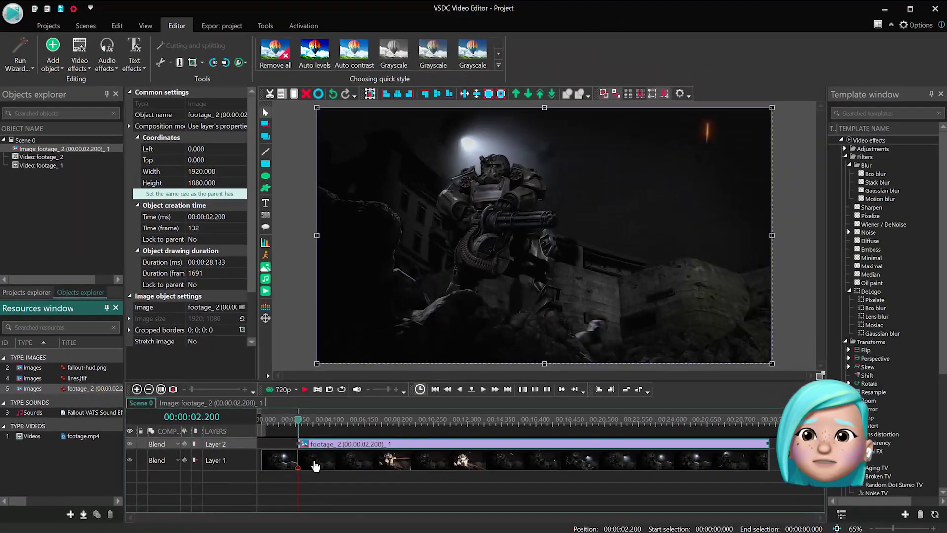
click(329, 469)
drag(315, 467, 751, 469)
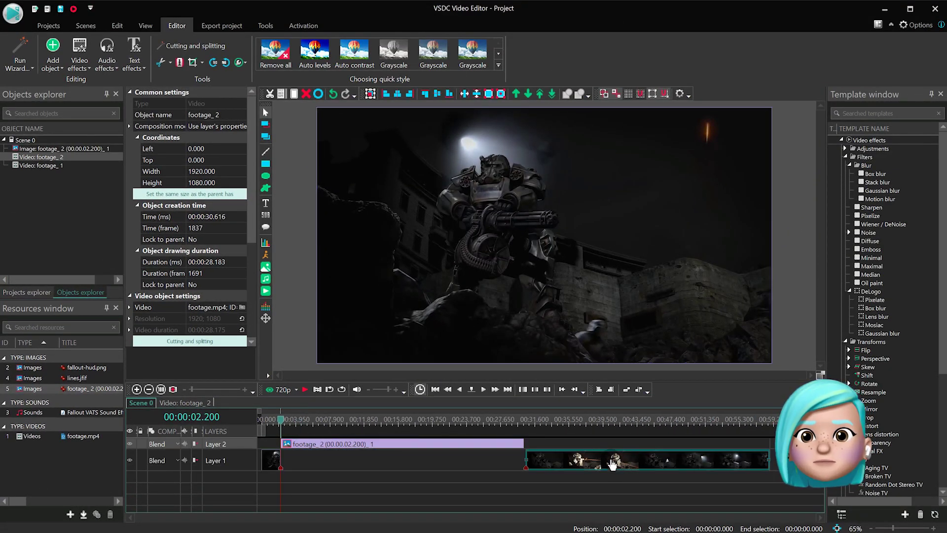
drag(612, 464, 611, 462)
click(342, 477)
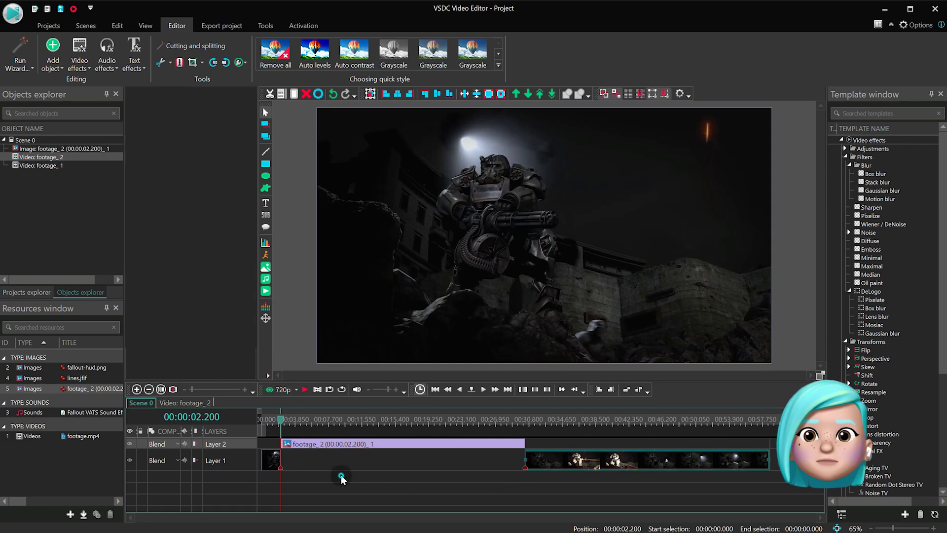
- Open the snapshot image's own timeline and add a Zoom transform from the start of the scene, lasting 00:00:28.183
click(307, 445)
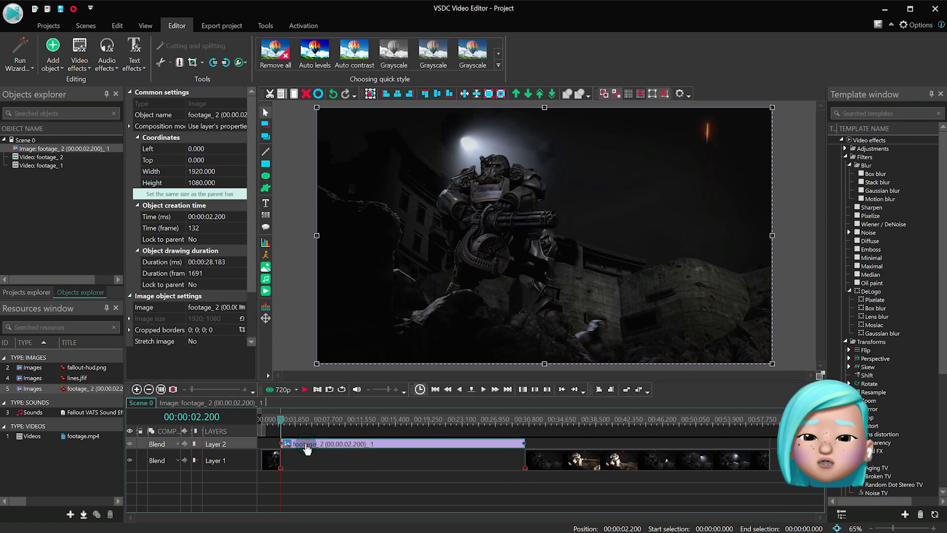
double_click(329, 445)
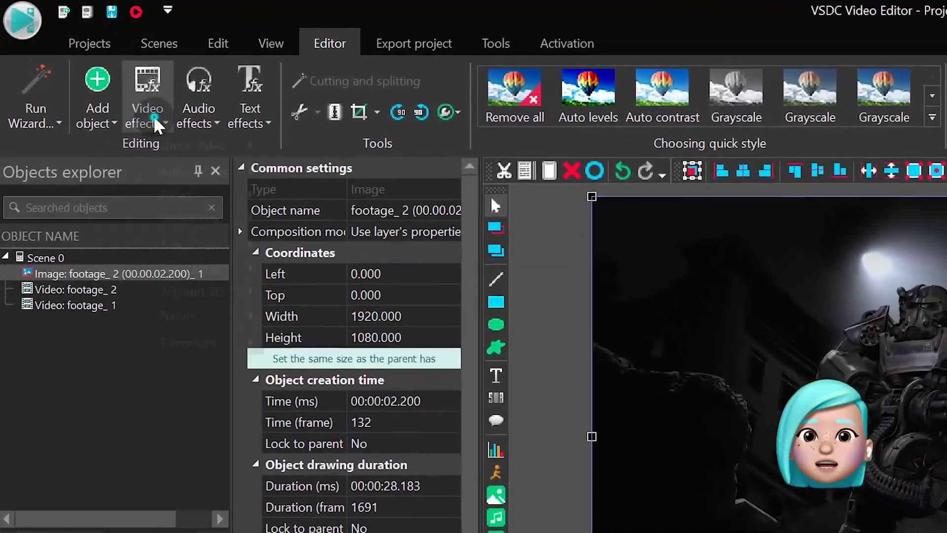
click(116, 90)
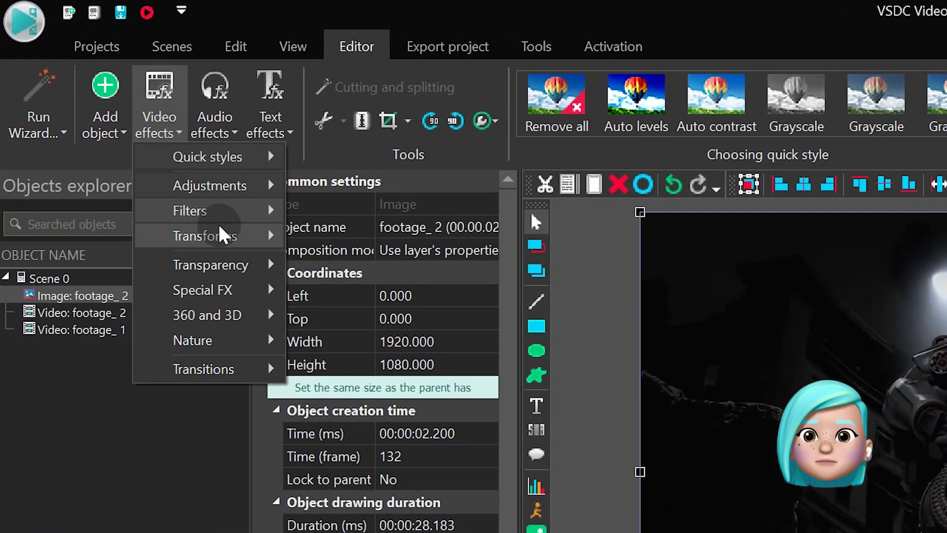
mouse_move(229, 237)
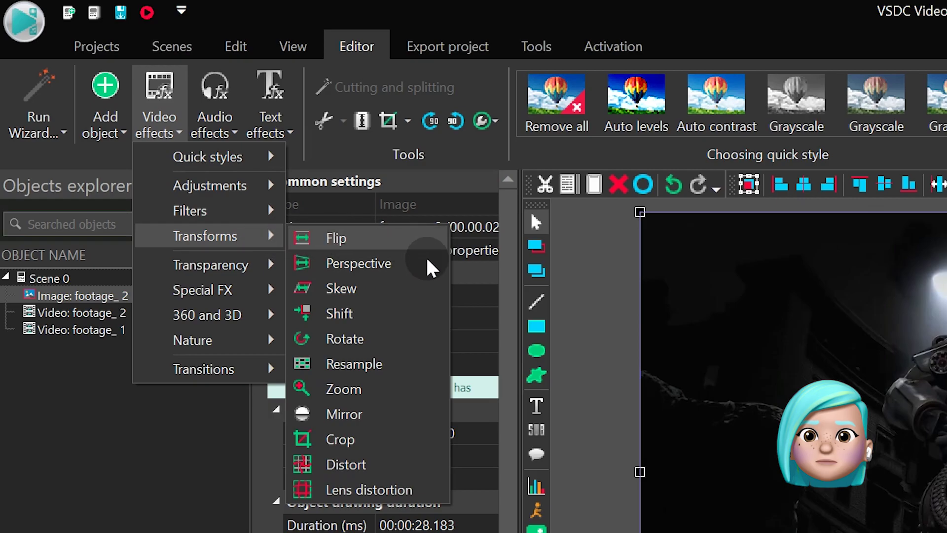
click(431, 390)
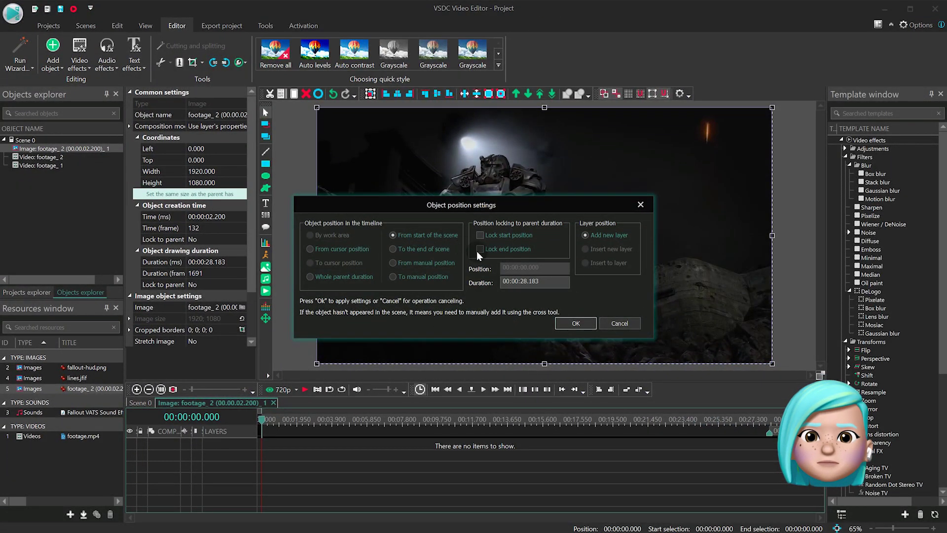
click(582, 326)
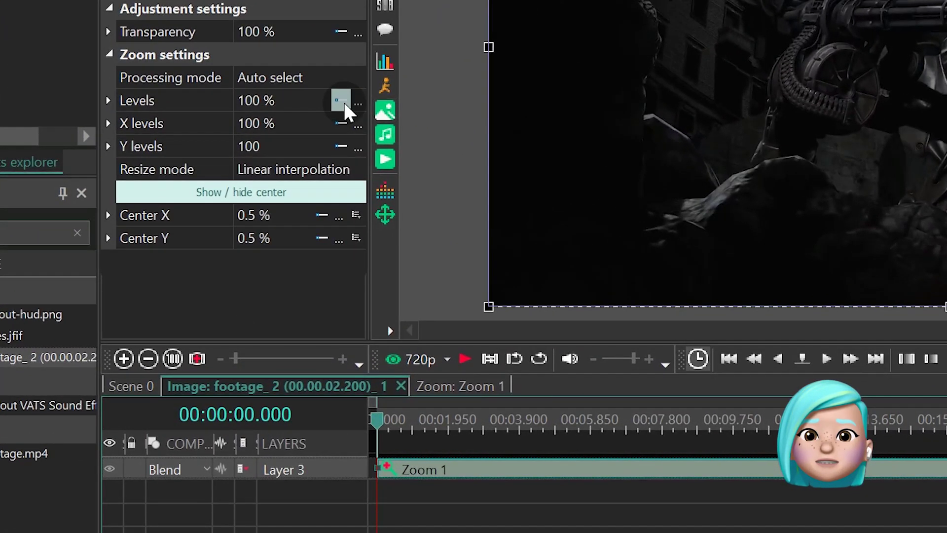
- Set the zoom Levels parameter to change along a Bezier curve and open its curve for editing
click(305, 164)
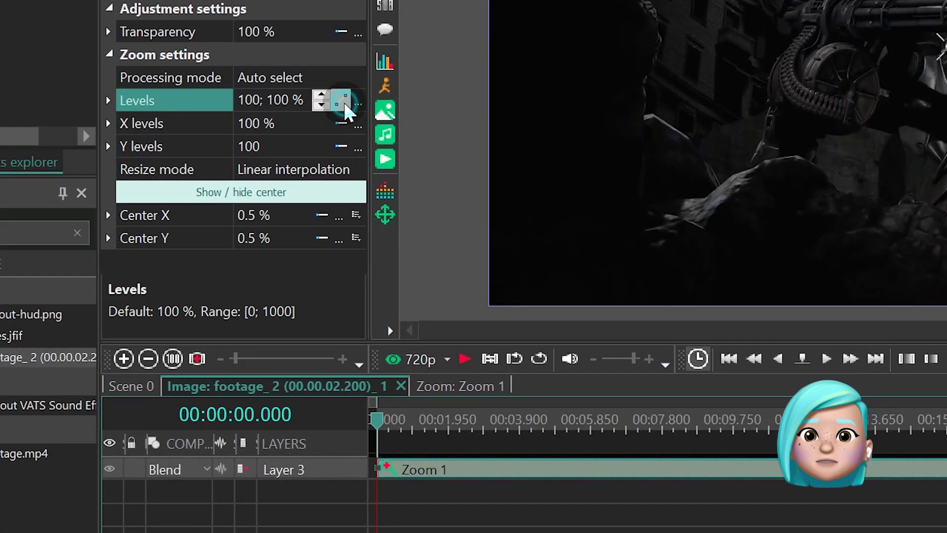
click(345, 102)
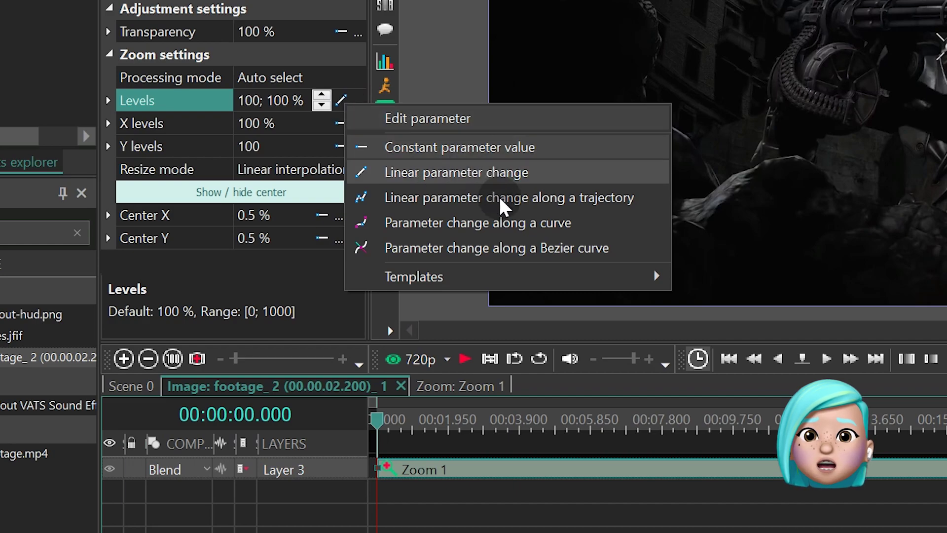
click(540, 249)
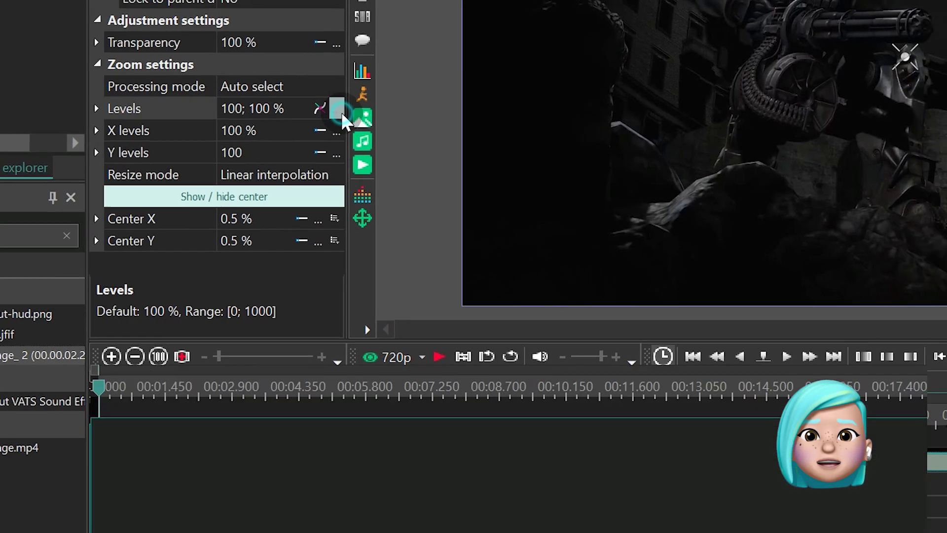
click(341, 100)
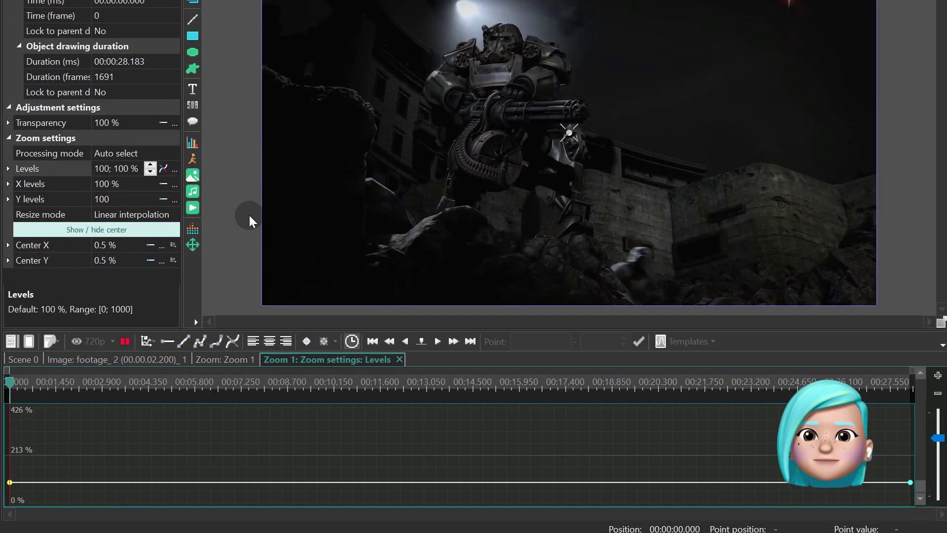
- Add a keyframe at 00:00:01.300 on the Levels curve and raise its value to 111 %
key(space)
key(space)
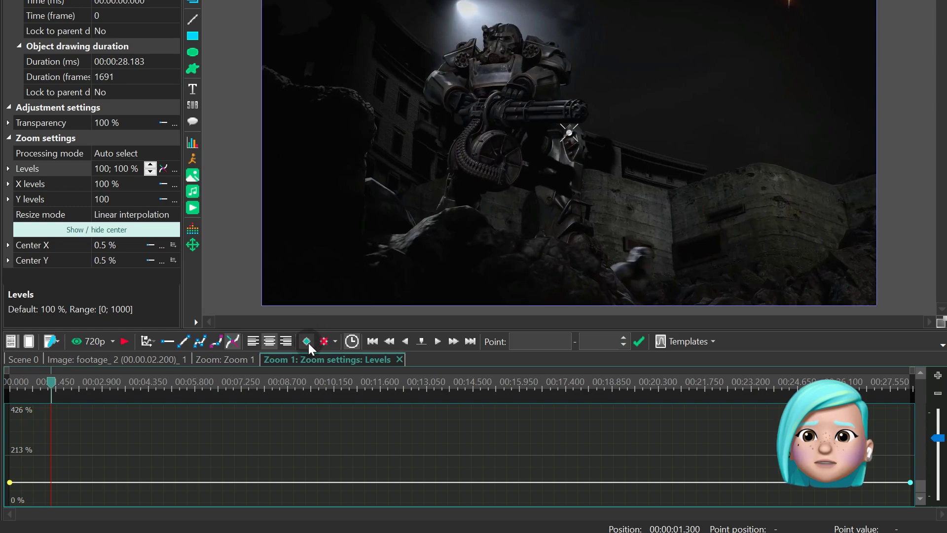
click(625, 338)
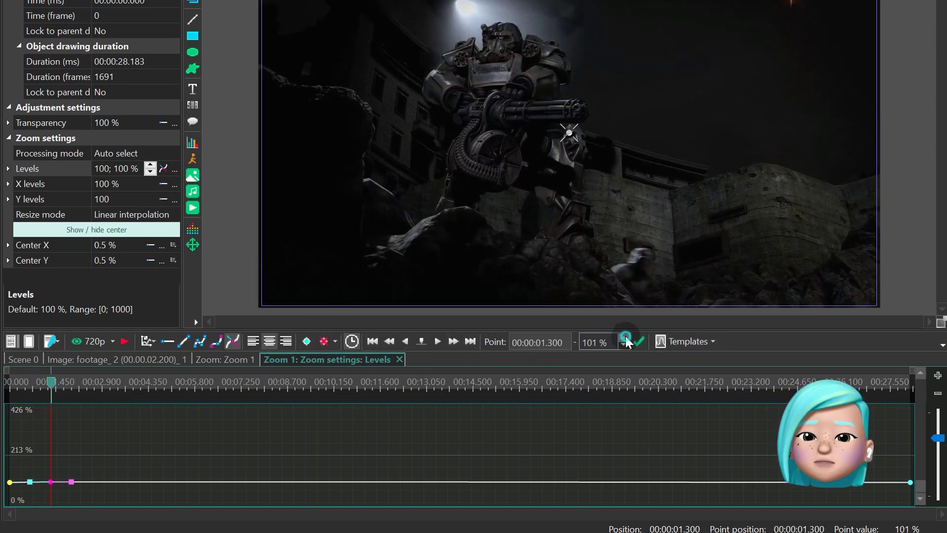
click(624, 338)
click(624, 338)
click(624, 338)
click(624, 337)
click(624, 338)
click(624, 338)
click(625, 338)
click(625, 338)
click(625, 338)
click(625, 338)
- Set the keyframe's zoom level to 150 % and move the zoom center to about X 0.23 %, Y 0.32 %
drag(570, 132, 329, 0)
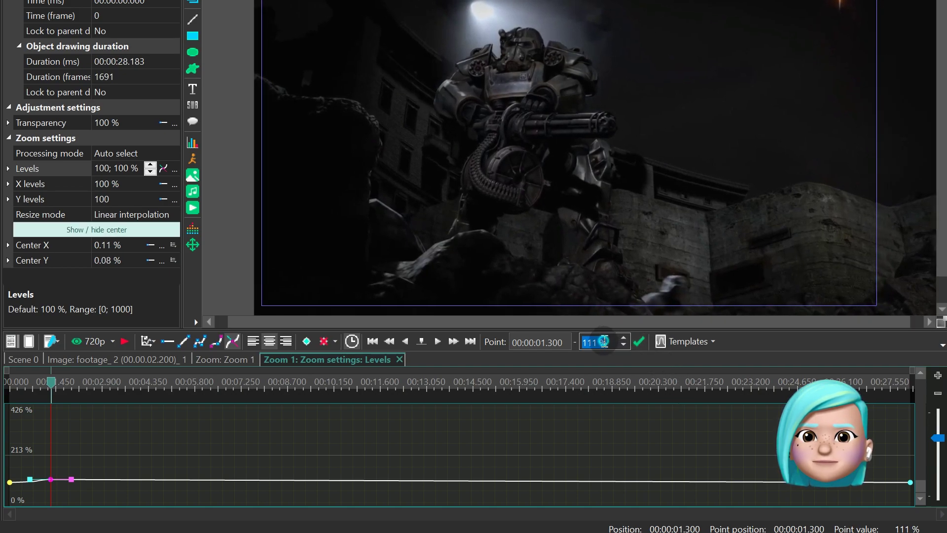
text(150)
key(Return)
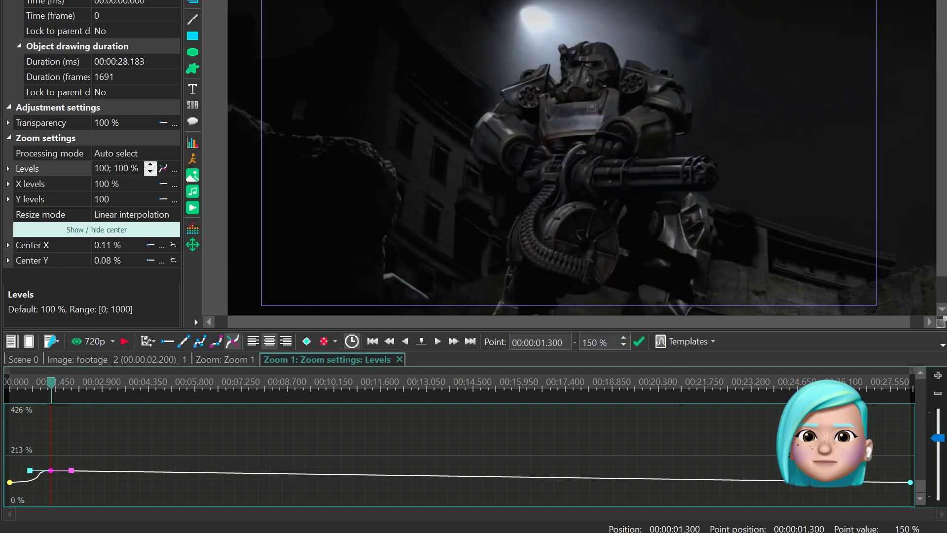
drag(338, 1, 403, 71)
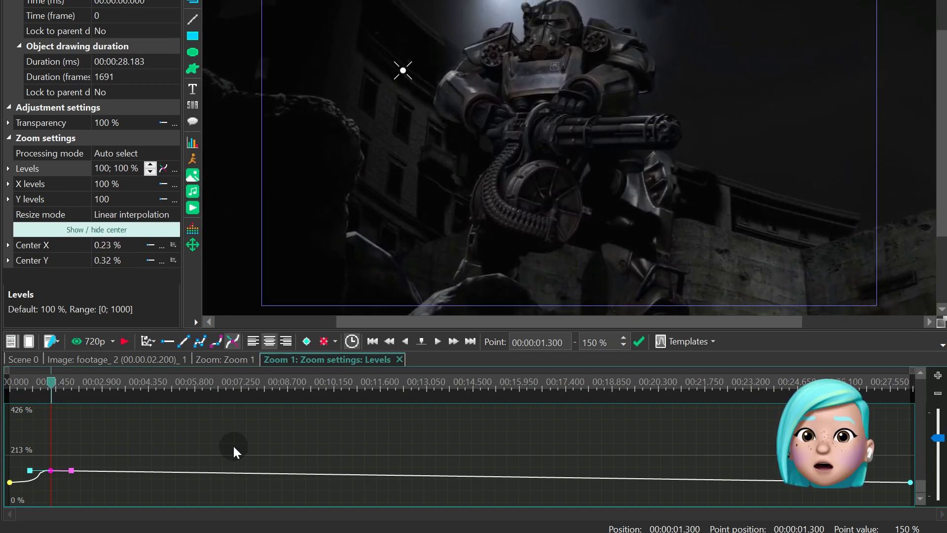
- Set the last Levels keyframe at 00:00:28.166 to 150 % and preview the zoom animation up to 00:00:02.100
click(470, 342)
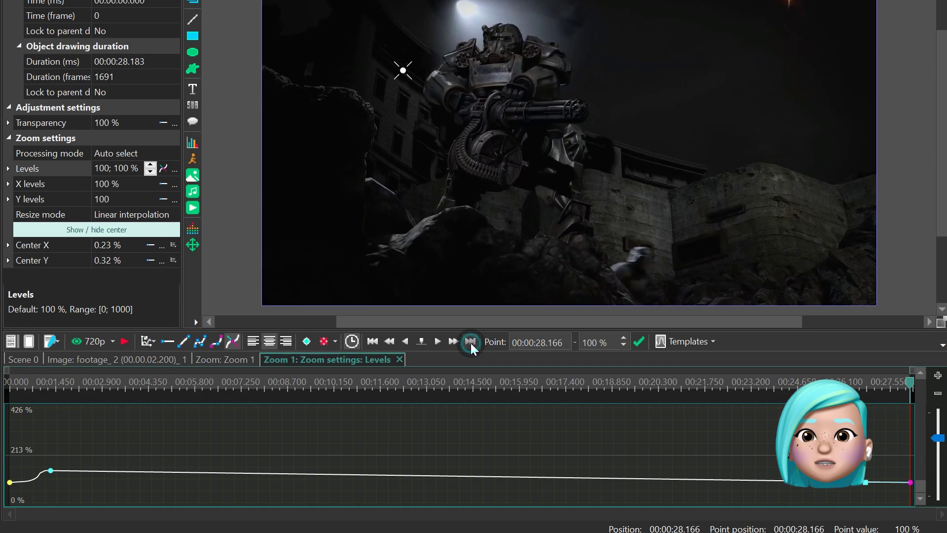
click(371, 345)
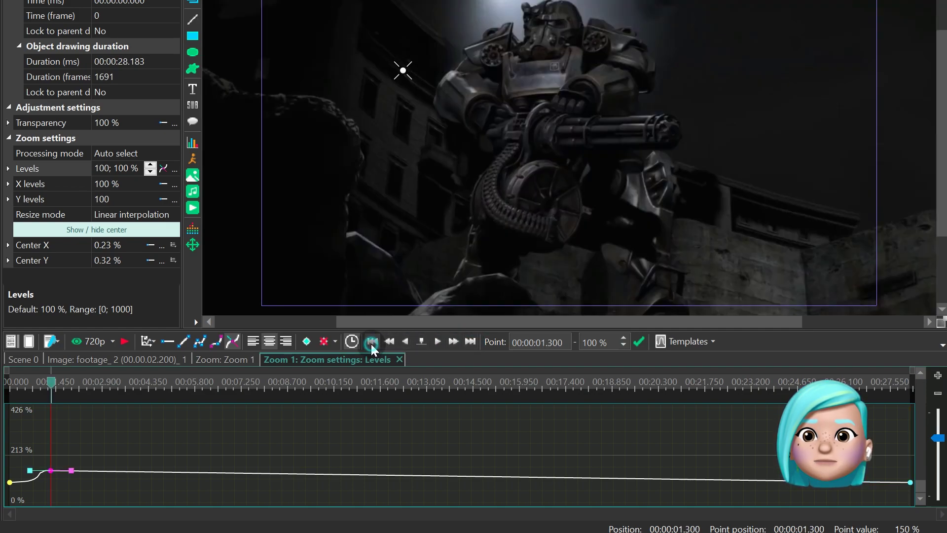
click(472, 343)
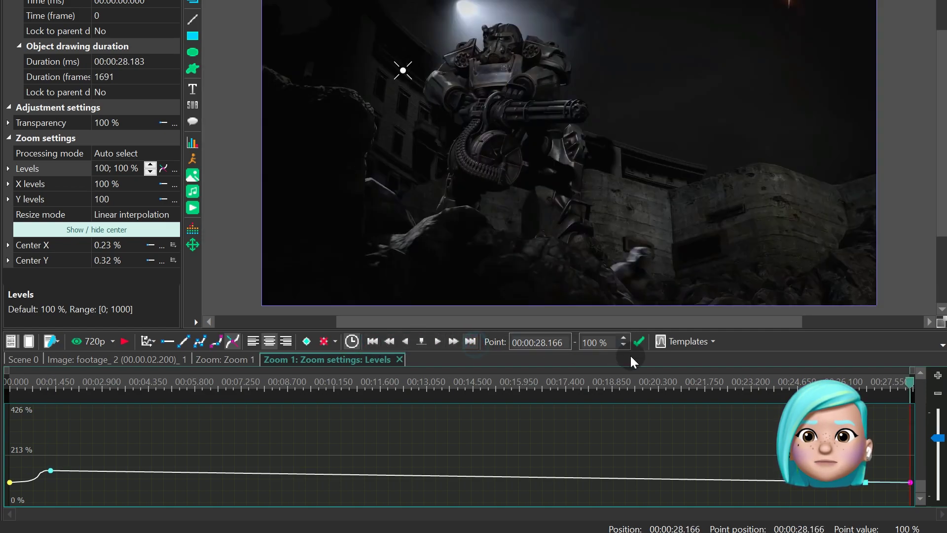
double_click(603, 344)
text(150)
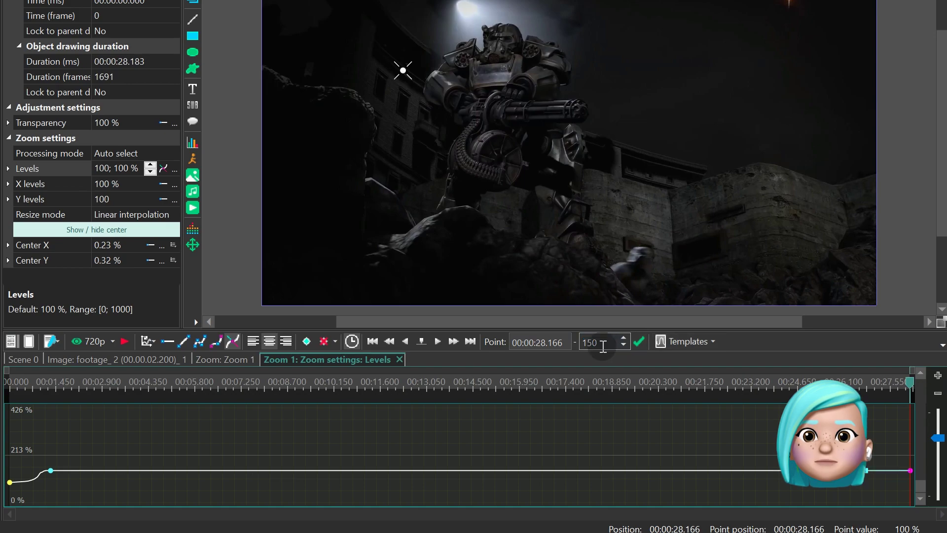
key(Return)
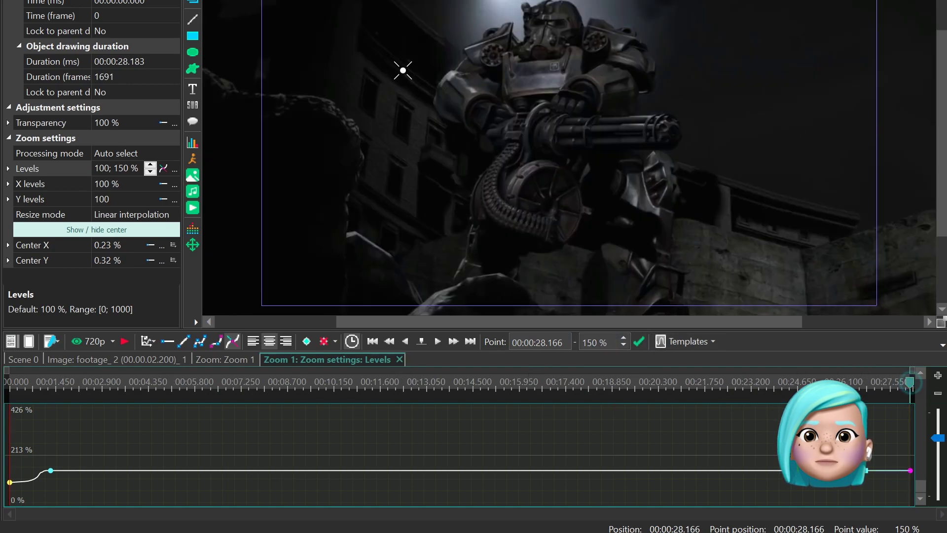
key(space)
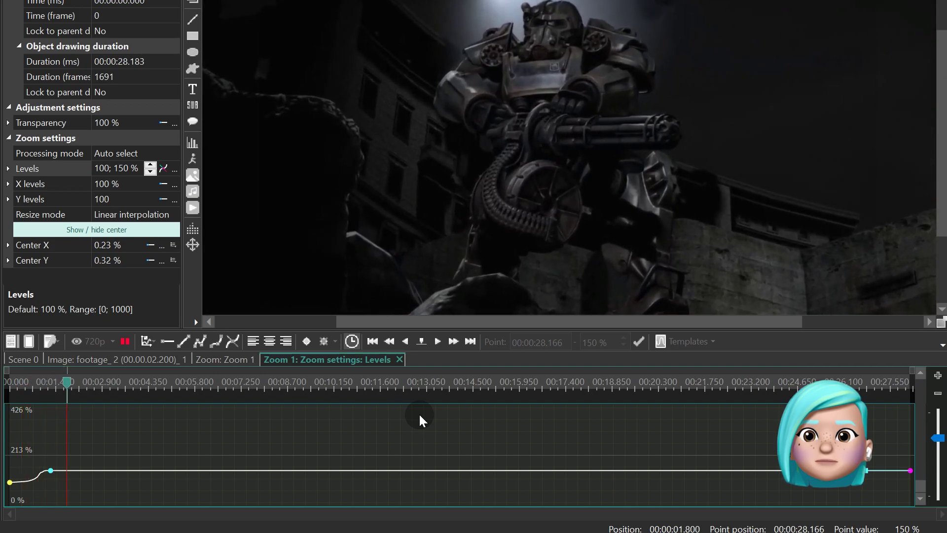
key(space)
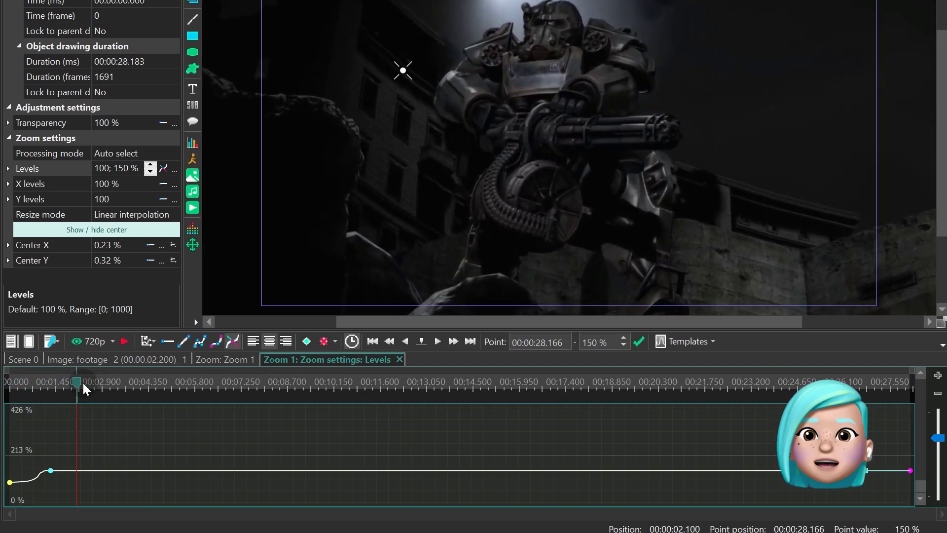
- Return to the snapshot image's timeline at 00:00:01.300 and start a free shape from the cursor position on a new layer
click(382, 343)
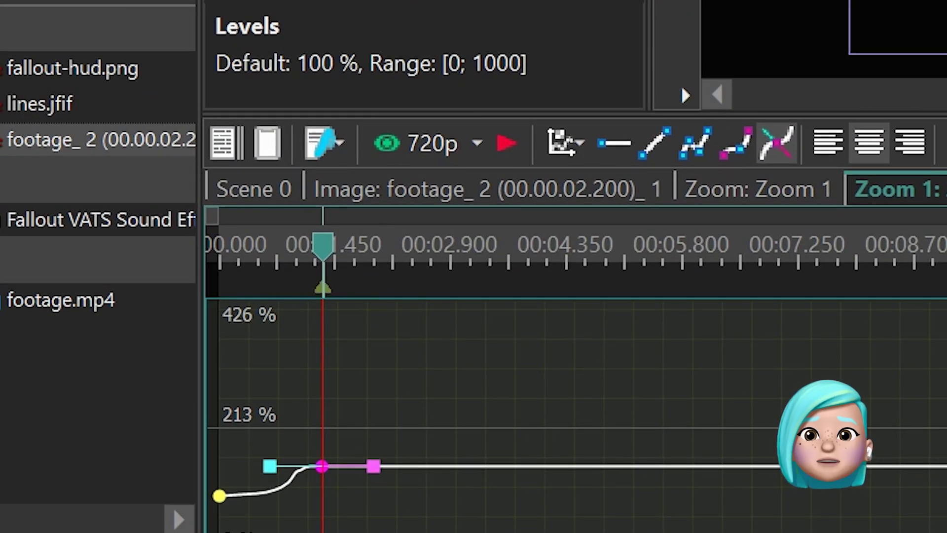
click(756, 190)
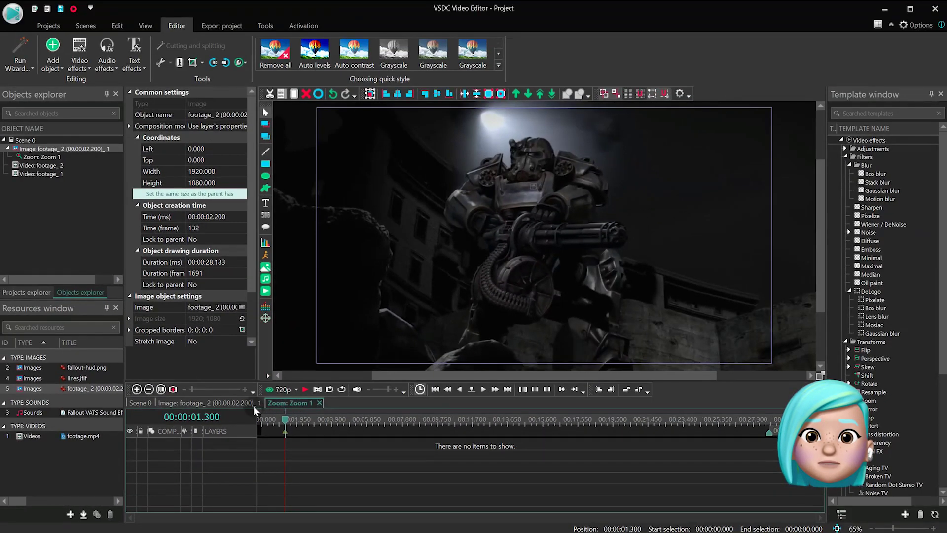
click(224, 404)
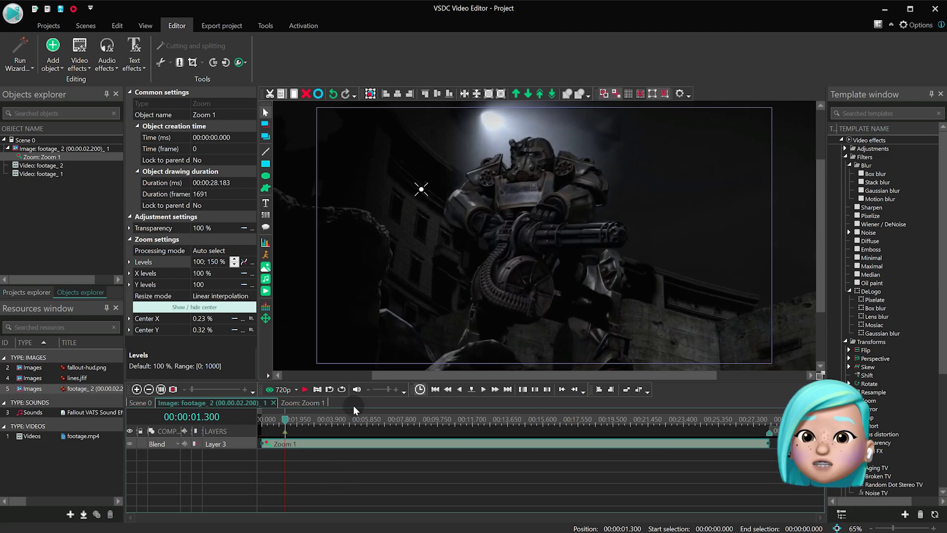
click(269, 192)
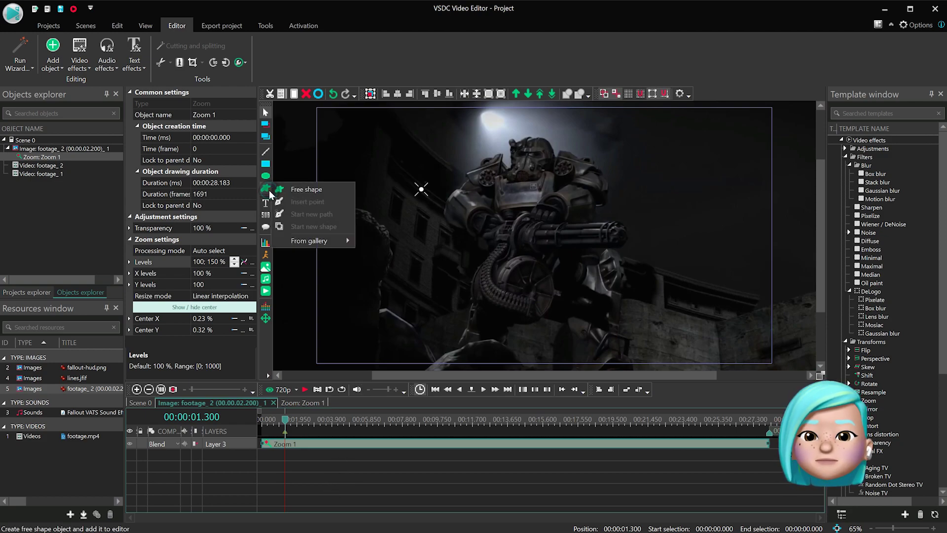
click(304, 190)
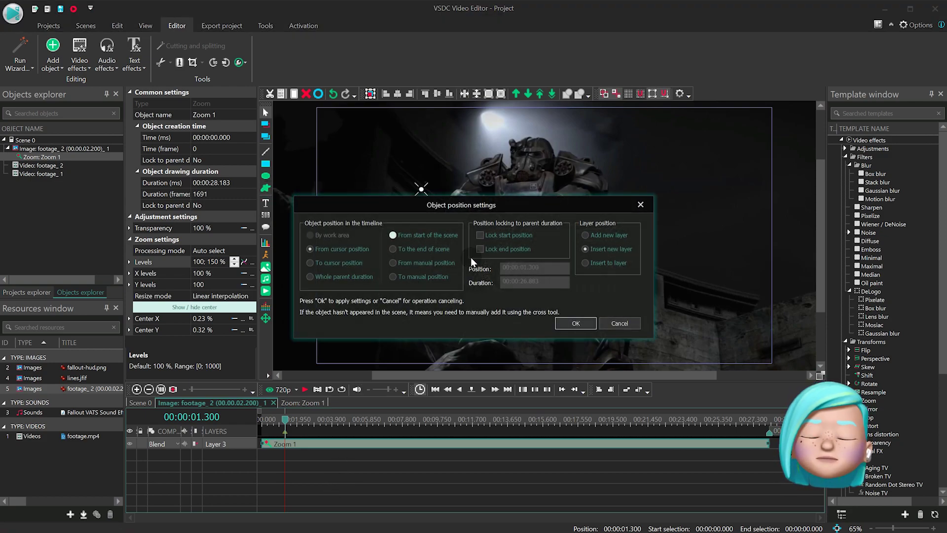
click(576, 323)
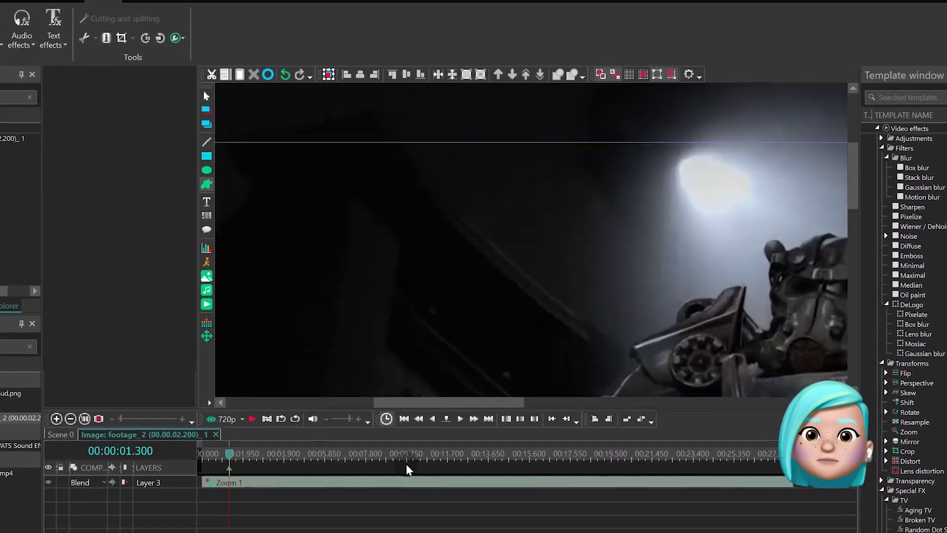
- Trace the character's helmet with free shape points and curve the outline's lower edge to follow the jaw
drag(477, 403, 542, 398)
drag(854, 161, 854, 181)
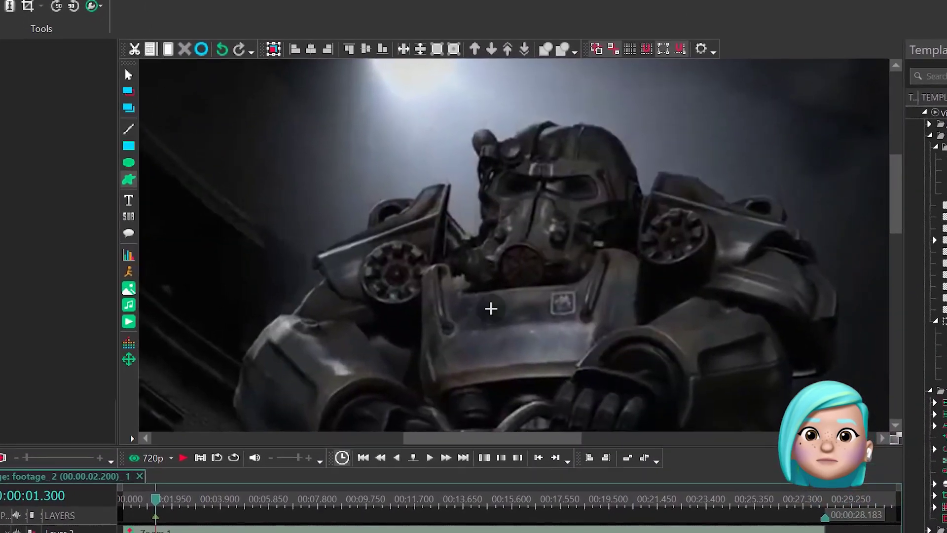
click(536, 276)
click(560, 287)
click(588, 269)
click(599, 250)
click(626, 250)
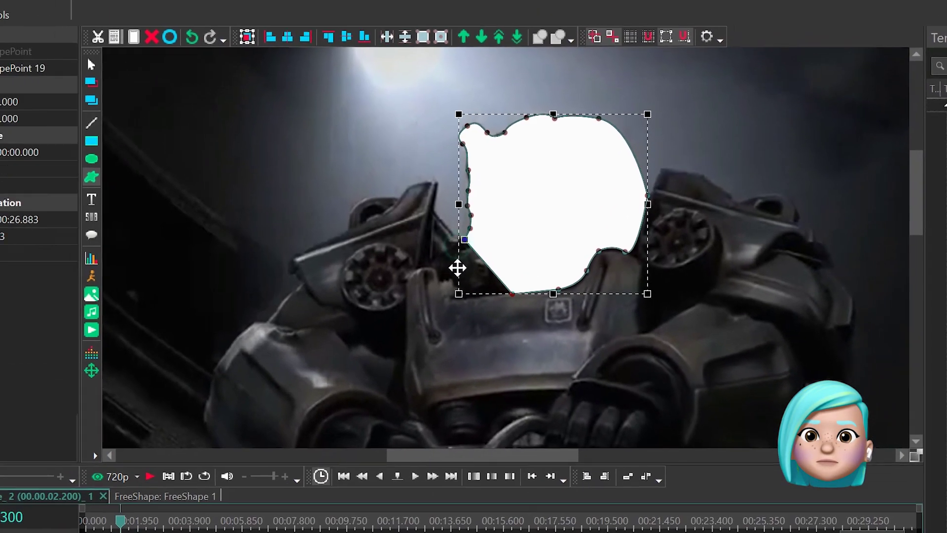
click(472, 324)
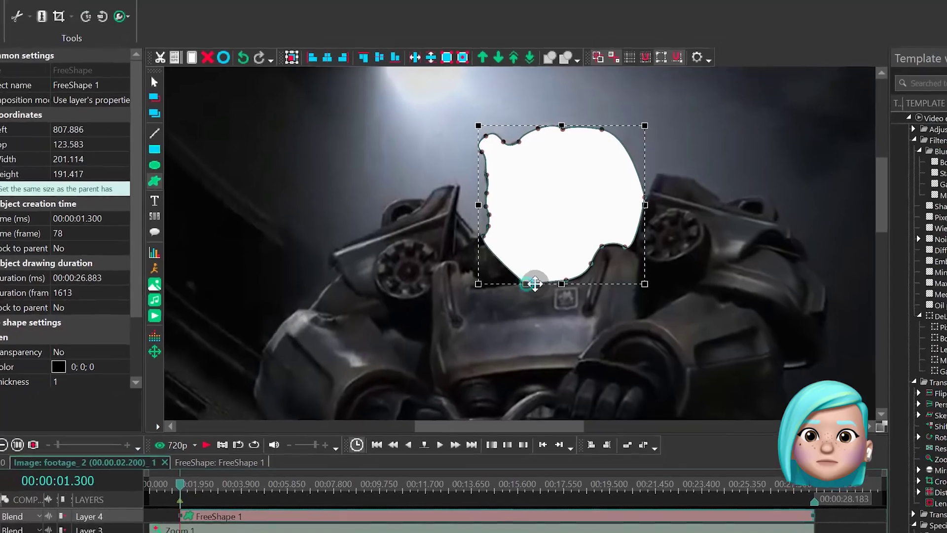
drag(535, 283, 582, 281)
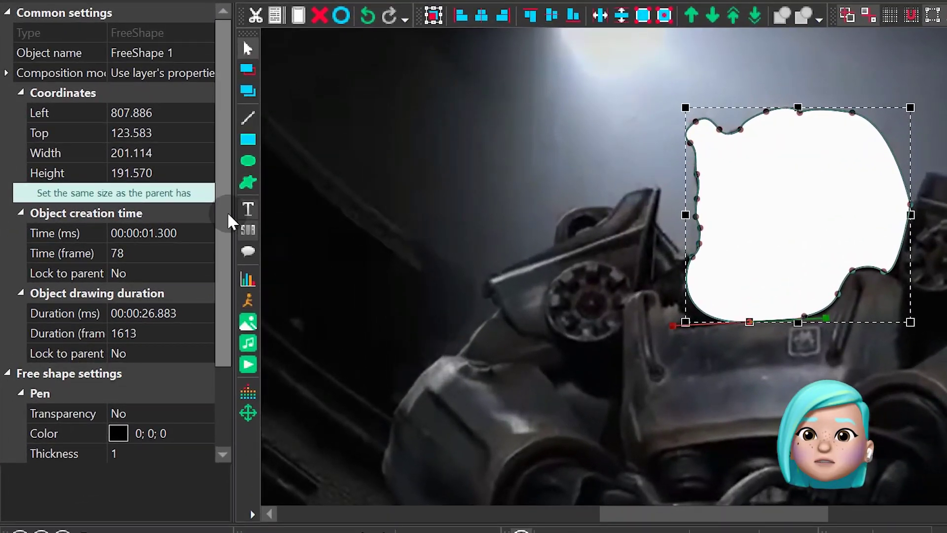
- Set the helmet shape's pen color to green (0; 255; 0) and its thickness to 5
drag(232, 213, 233, 302)
click(185, 319)
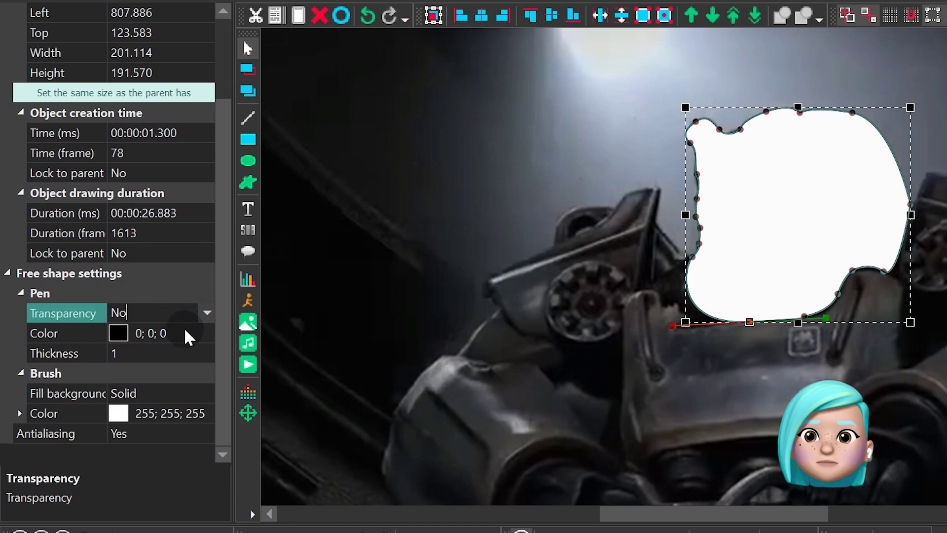
click(185, 331)
click(206, 332)
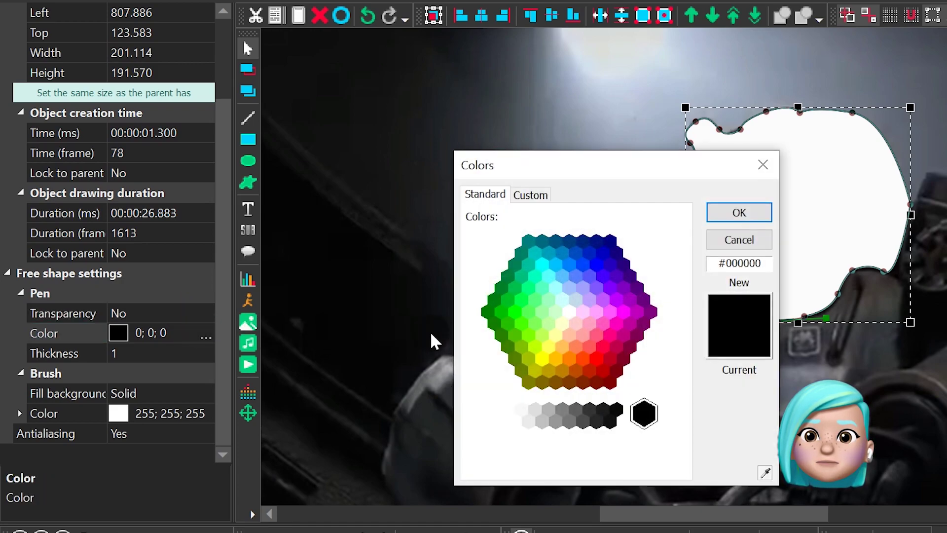
click(514, 312)
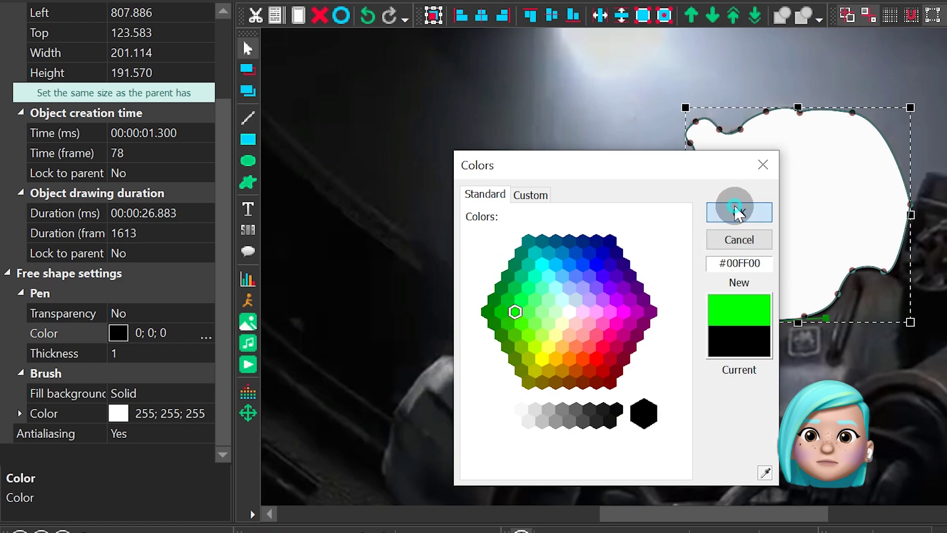
click(735, 211)
click(153, 354)
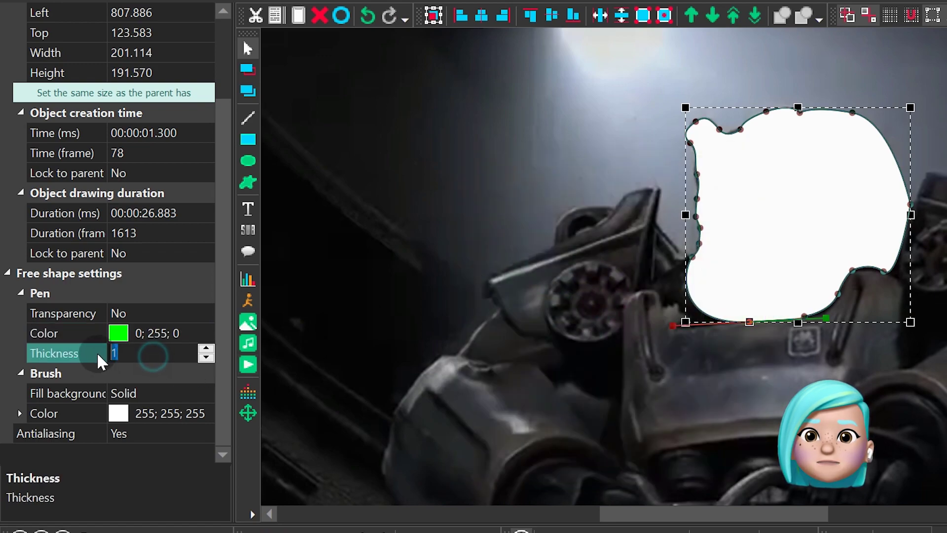
text(5)
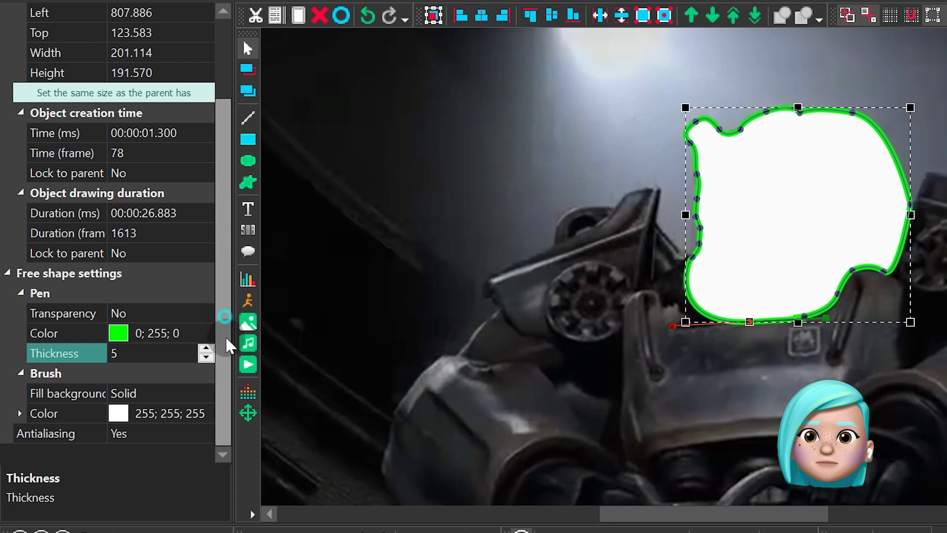
- Fill the helmet shape with an image pattern using lines.jfif
click(205, 393)
click(207, 393)
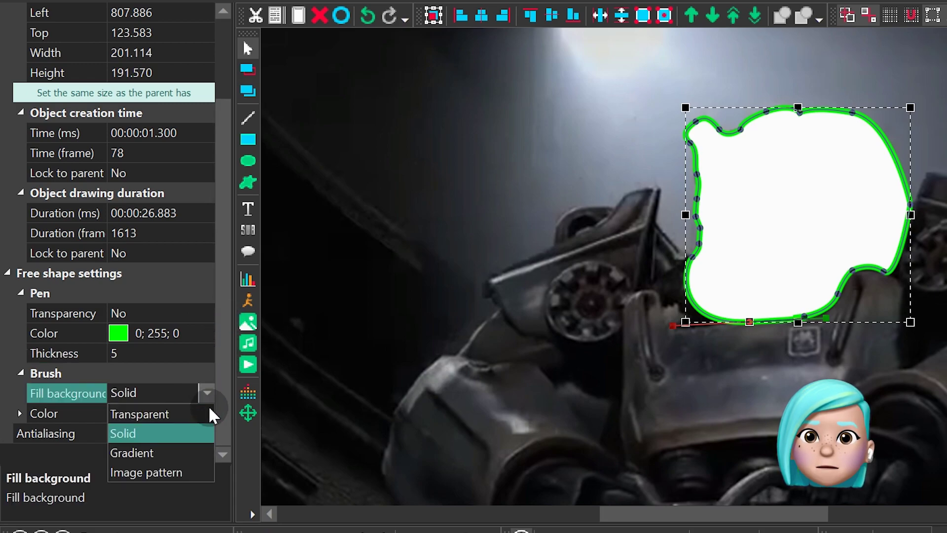
click(178, 473)
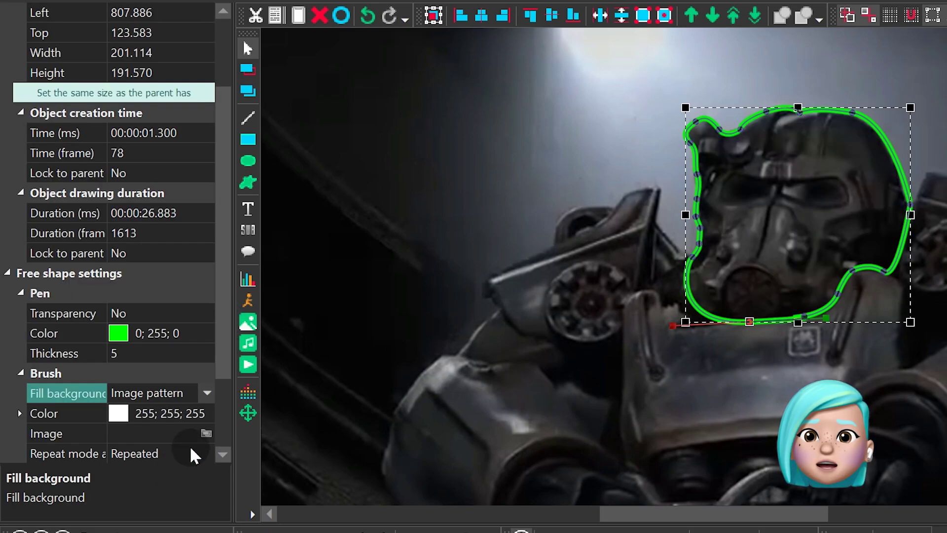
drag(224, 334, 227, 444)
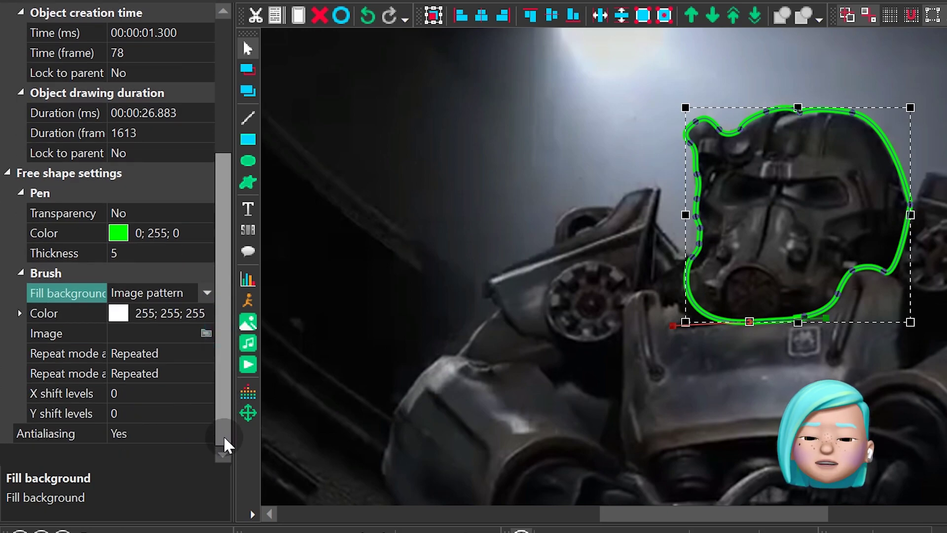
click(188, 338)
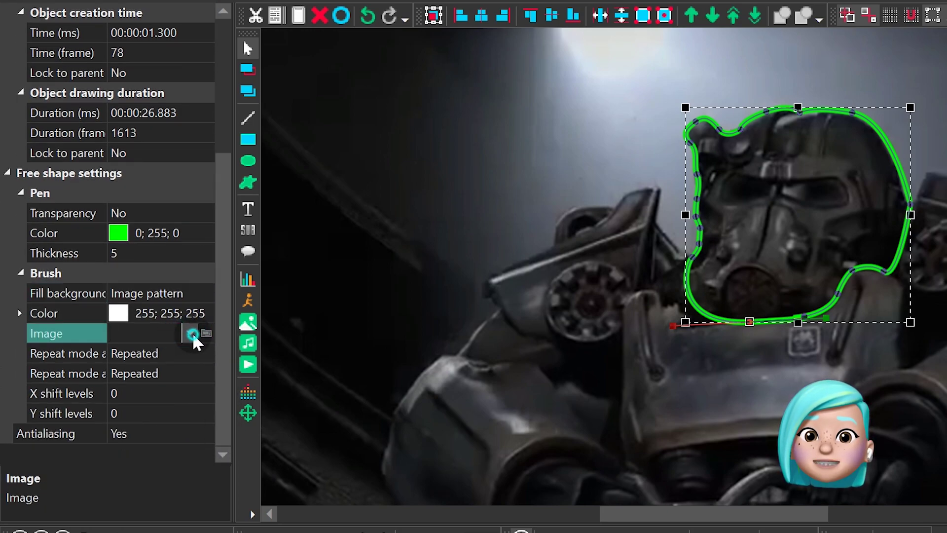
click(43, 377)
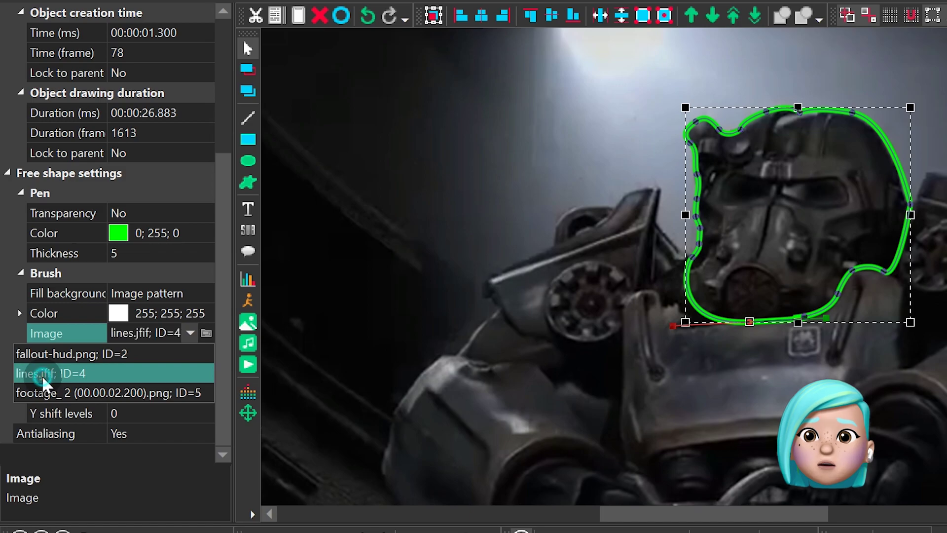
click(42, 377)
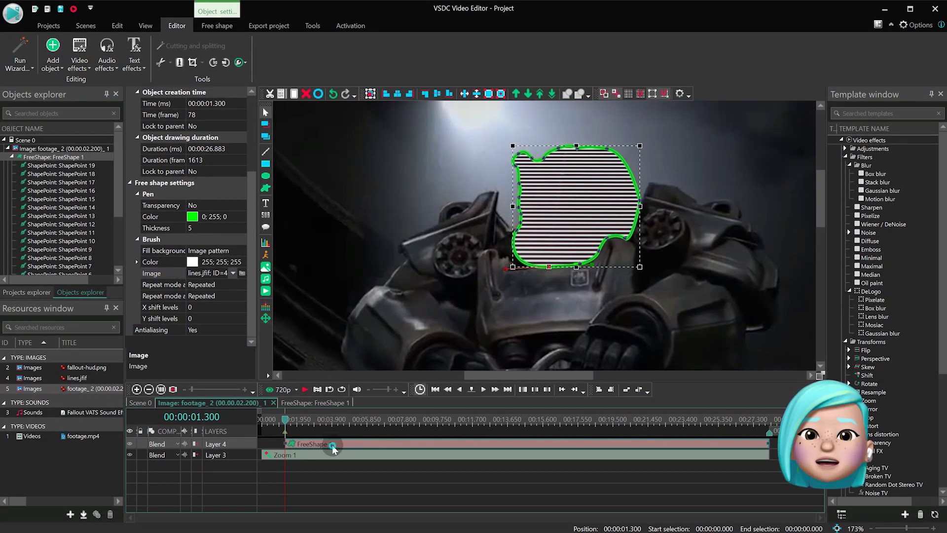
- Add a Colorize effect inside the helmet shape, positioned from the start of the scene
double_click(333, 445)
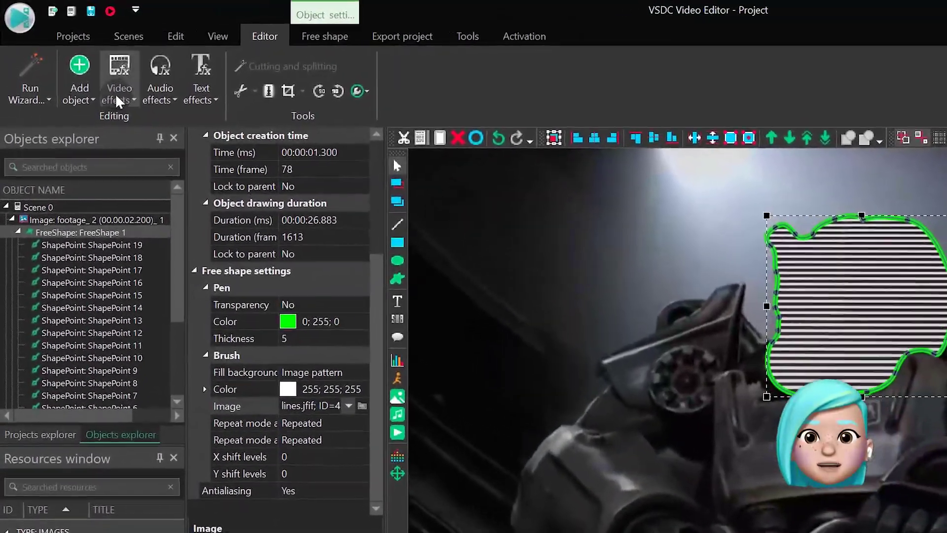
click(110, 90)
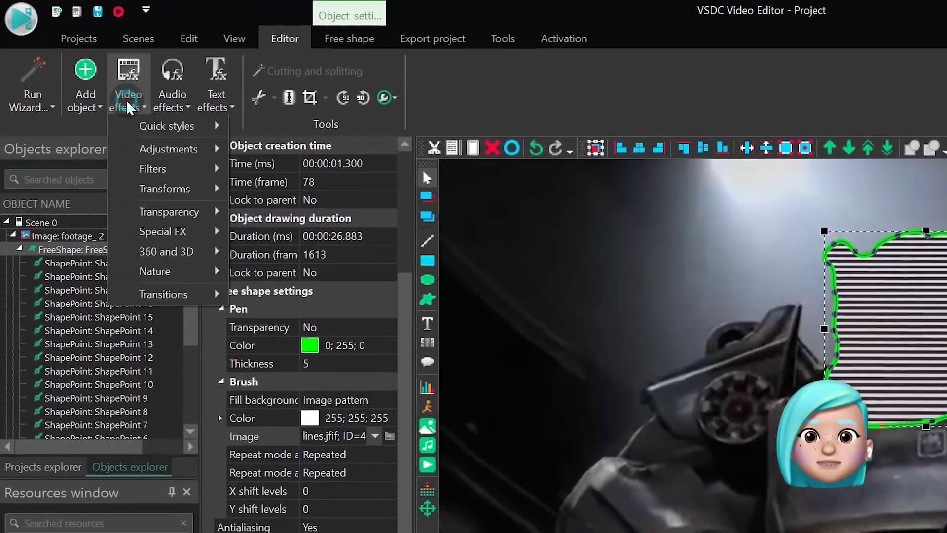
mouse_move(153, 149)
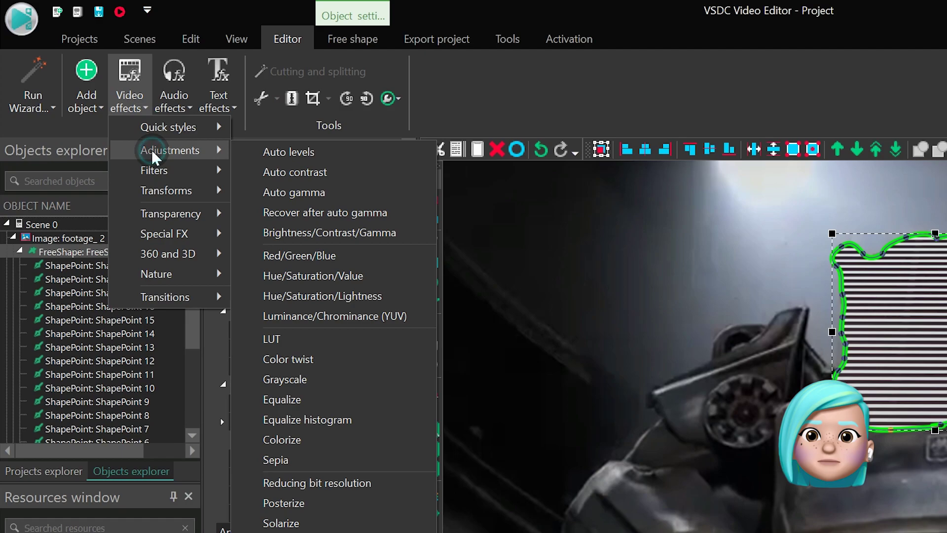
click(386, 440)
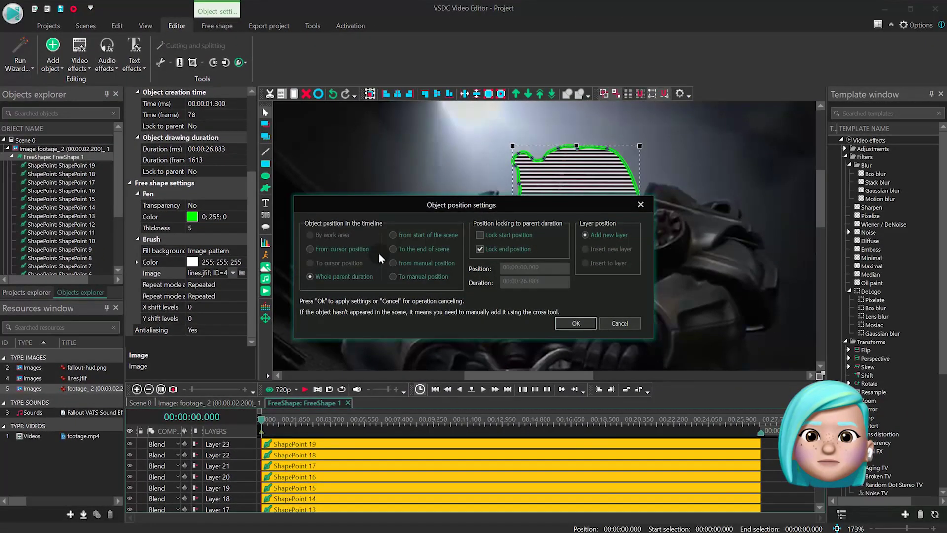
click(584, 315)
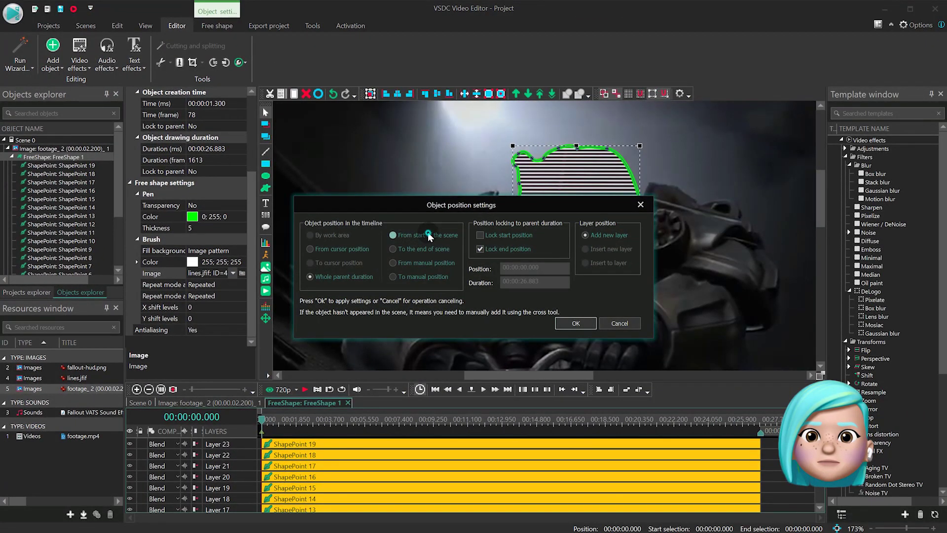
click(569, 323)
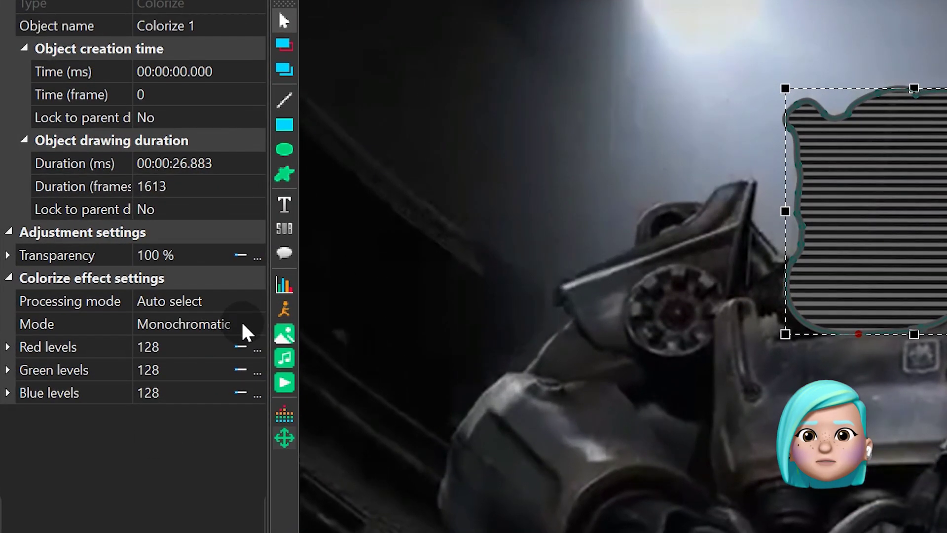
- Set the Colorize mode to Full colorized and the green levels to 215
click(250, 265)
click(255, 326)
click(235, 370)
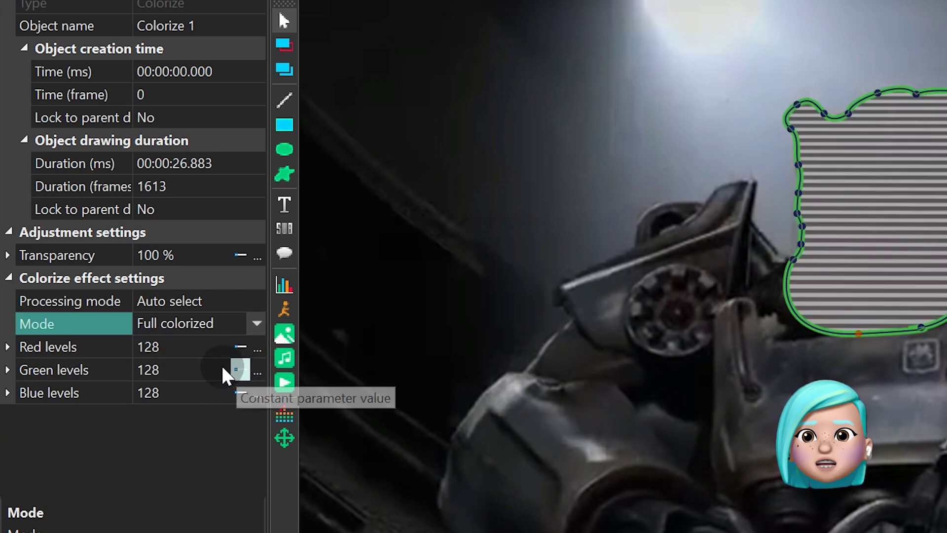
click(198, 369)
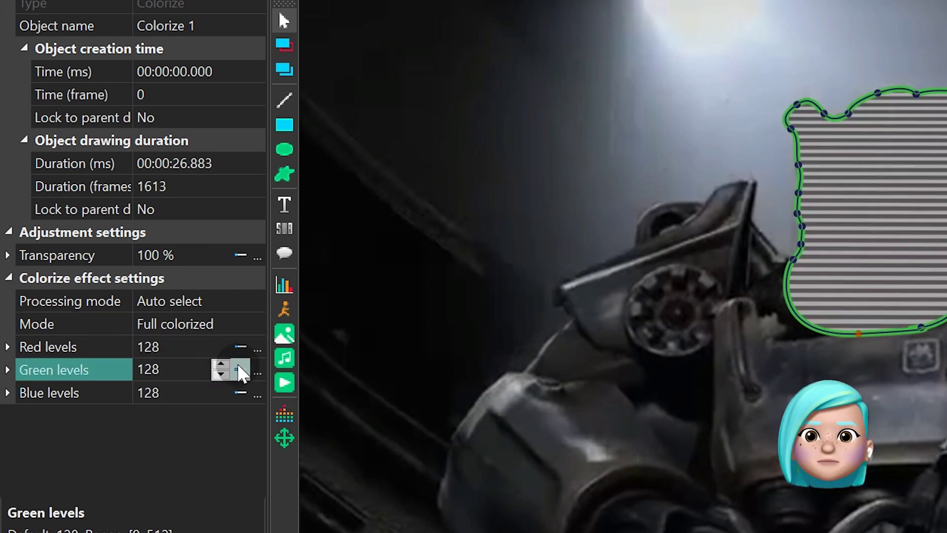
mouse_move(225, 369)
mouse_down()
mouse_move(223, 383)
mouse_move(224, 369)
mouse_up()
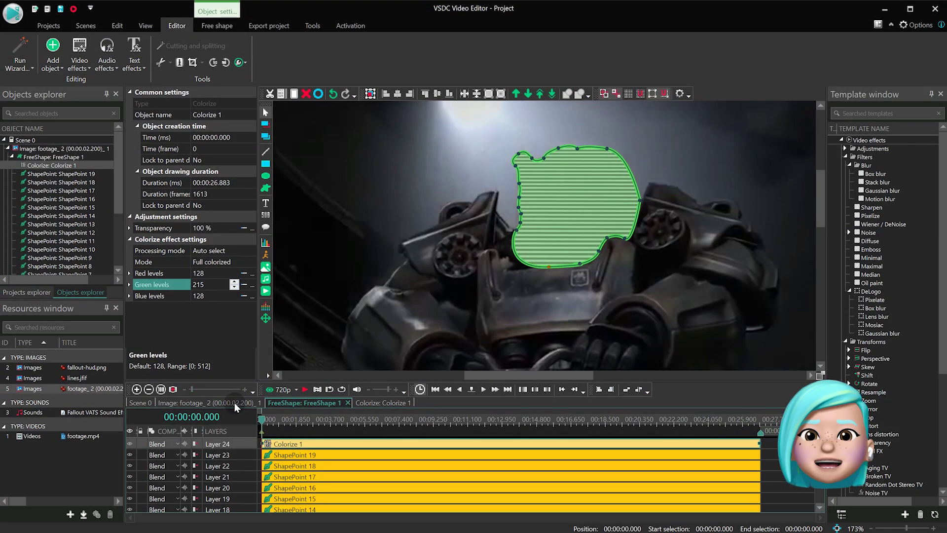
- Return to the snapshot image's timeline and set the helmet shape layer's blend mode to Hard light
click(235, 403)
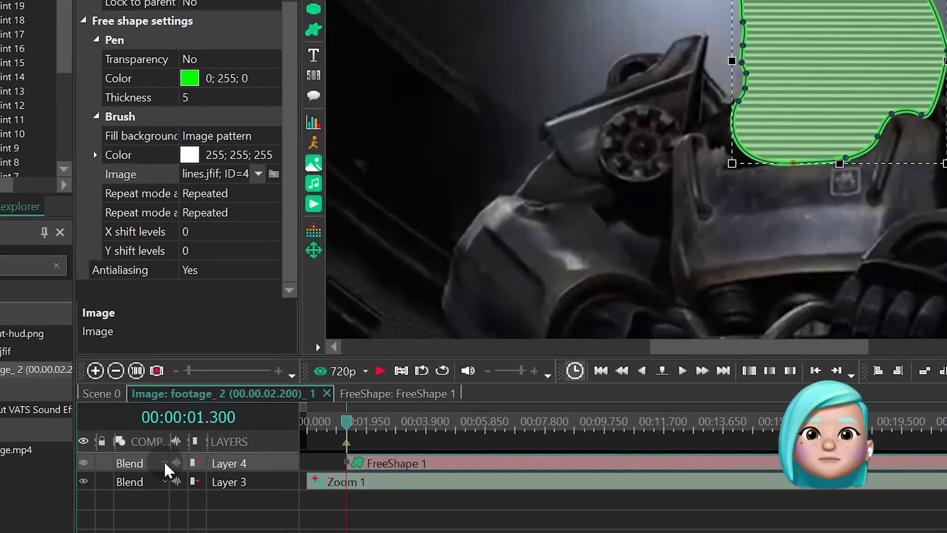
click(168, 456)
mouse_move(186, 456)
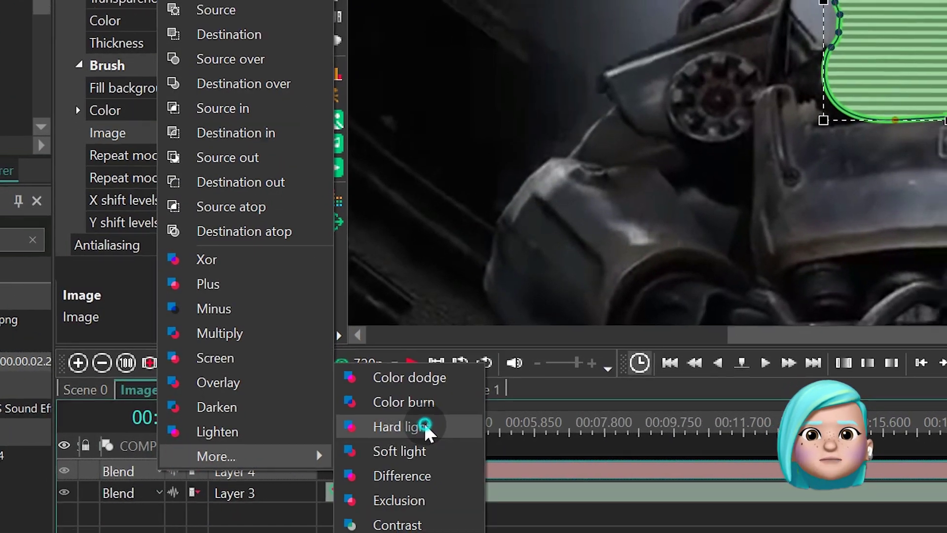
click(425, 427)
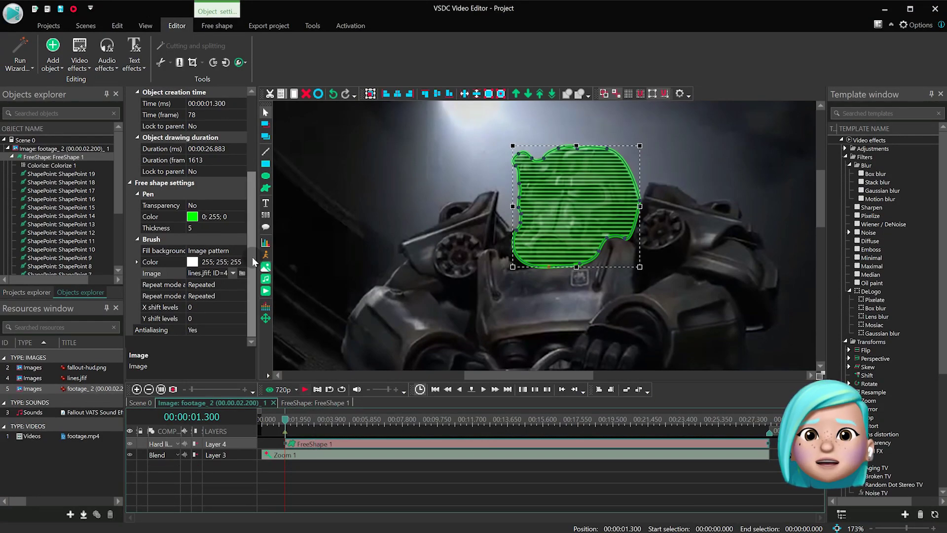
- Set the helmet shape's drawing duration to 00:00:01.000
drag(252, 258, 259, 206)
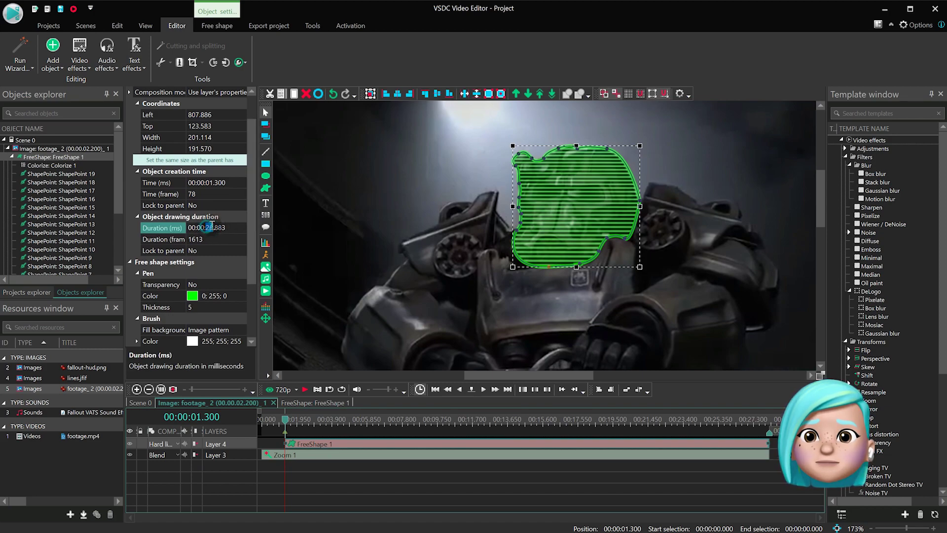
text(00)
key(Return)
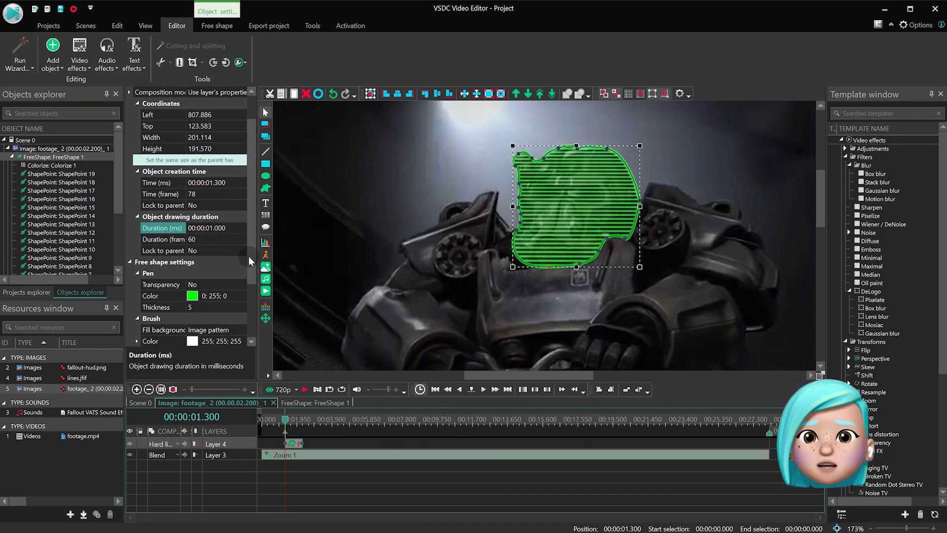
- Insert a free shape on a new layer from 00:00:02.300 and outline the arm and shoulder on the picture's left side
click(304, 421)
click(273, 192)
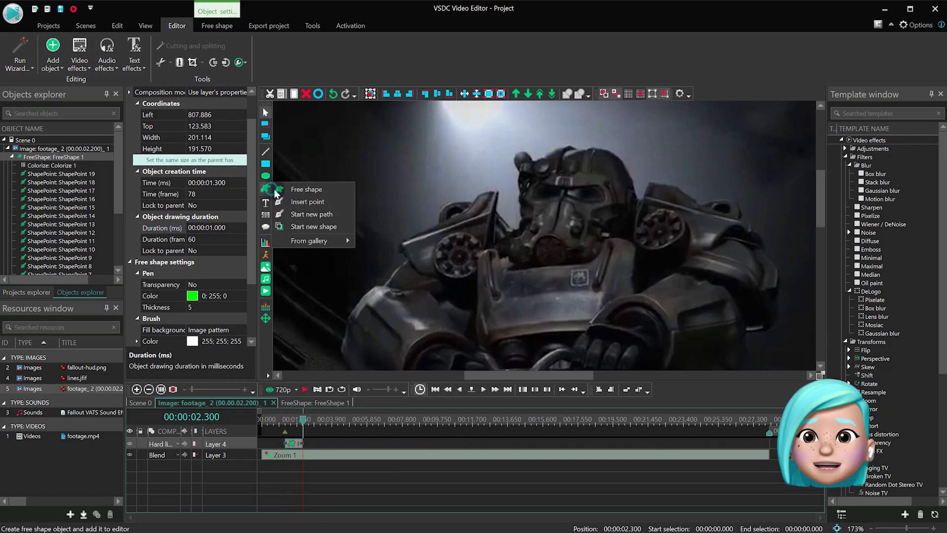
click(303, 191)
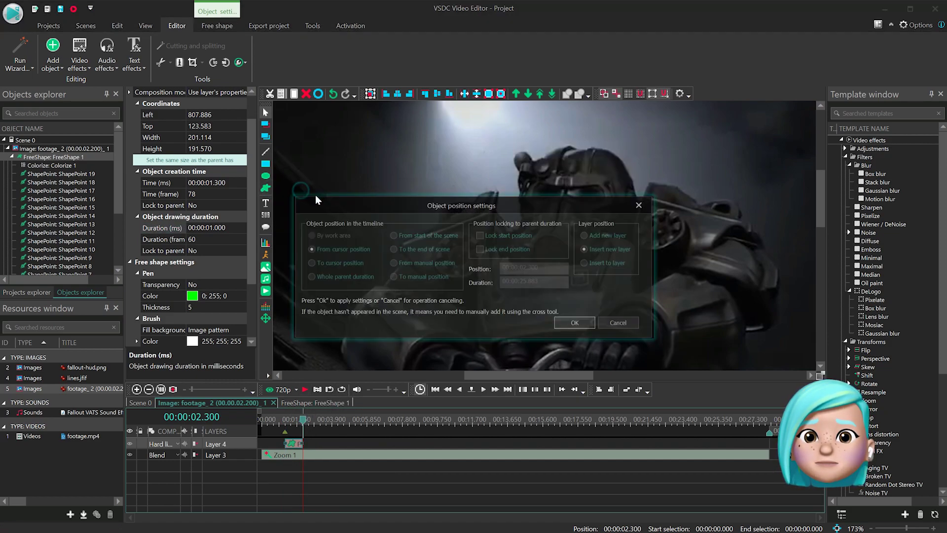
click(572, 323)
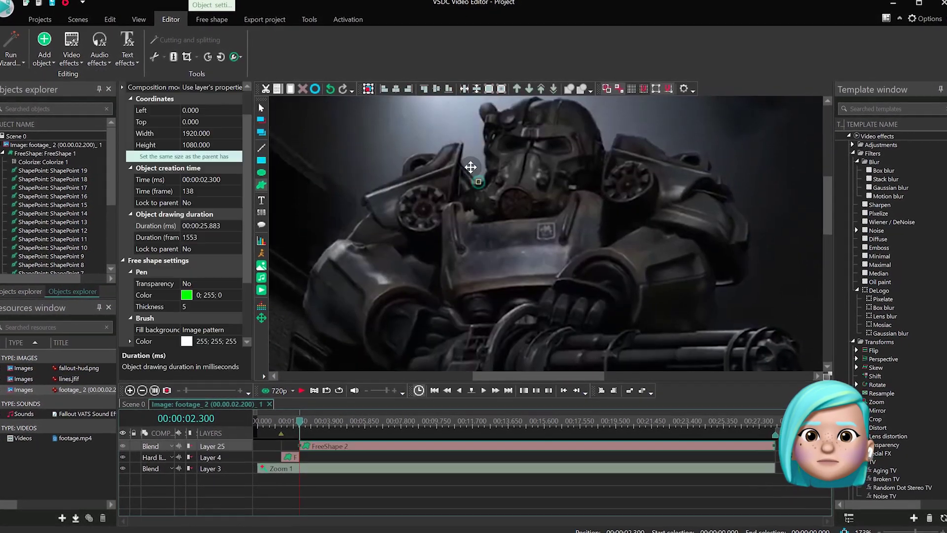
click(463, 162)
click(465, 143)
click(439, 151)
click(415, 153)
click(402, 178)
click(373, 190)
click(365, 196)
click(369, 209)
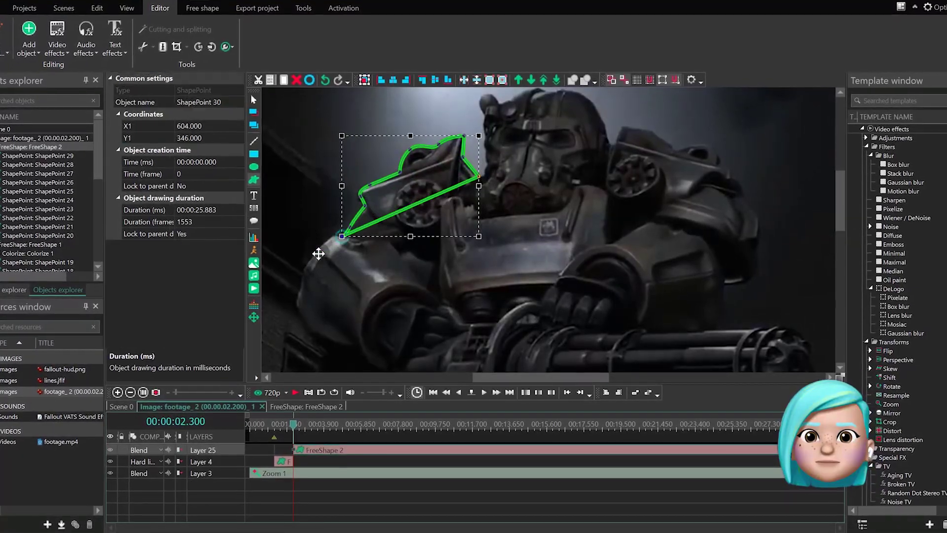
click(316, 314)
click(368, 341)
click(393, 352)
click(446, 326)
click(469, 313)
click(439, 284)
click(439, 189)
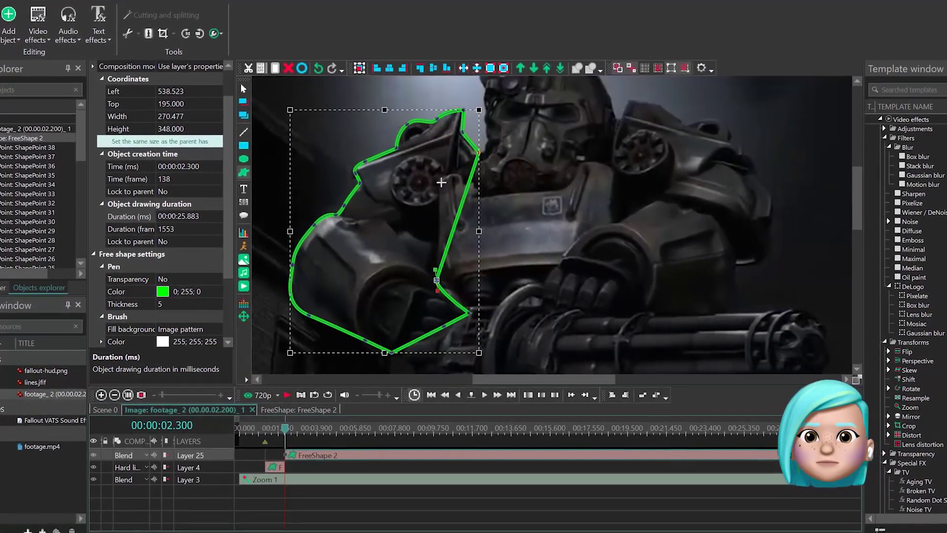
click(458, 179)
click(471, 180)
- Fill the arm shape with the lines.jfif image pattern and set its drawing duration to 00:00:01.000
drag(225, 210, 224, 269)
click(204, 265)
click(192, 312)
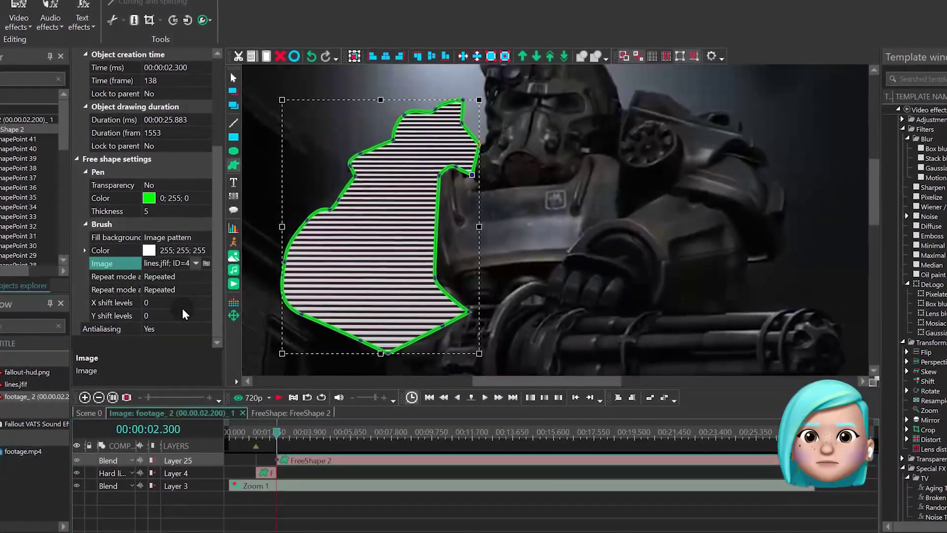
drag(173, 126, 184, 127)
text(01.000)
- Copy the helmet shape's Colorize effect into the arm shape and move the arm shape onto Layer 4 after the helmet shape
double_click(265, 474)
key(ctrl+c)
click(168, 414)
double_click(286, 462)
key(ctrl+v)
click(169, 414)
drag(285, 462, 285, 474)
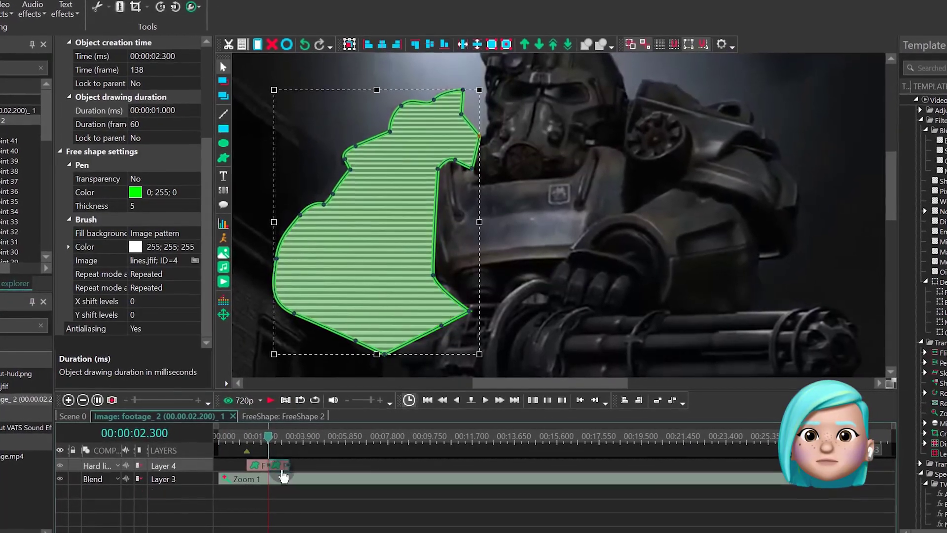
- Insert a free shape on a new layer from 00:00:03.300 and outline the character's chest plate
click(288, 438)
click(221, 156)
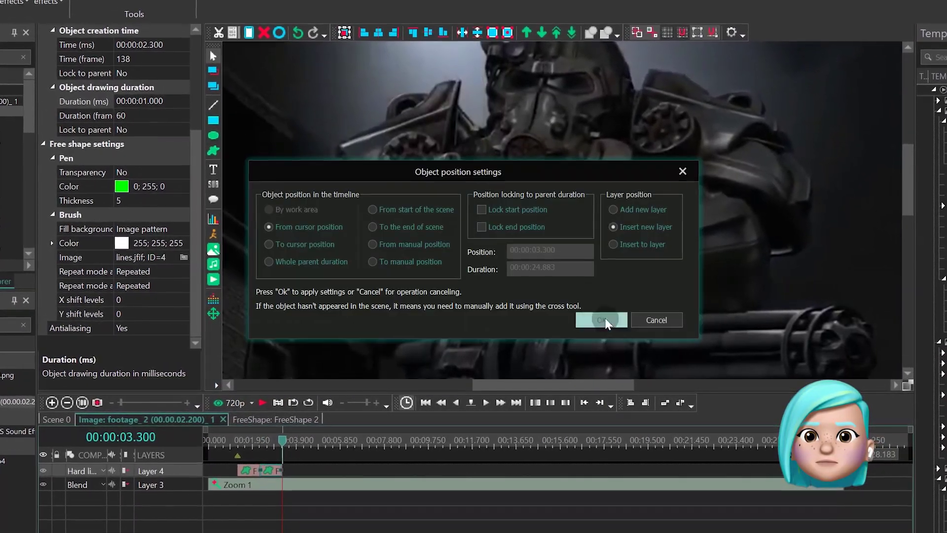
click(605, 323)
click(449, 157)
click(463, 162)
click(485, 178)
click(570, 171)
click(593, 155)
click(613, 136)
click(635, 160)
click(631, 208)
click(597, 223)
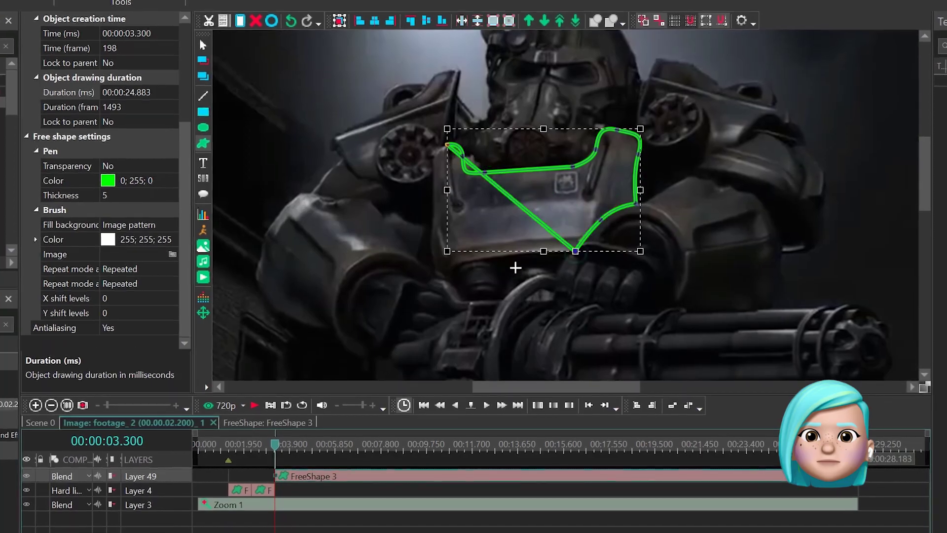
click(474, 168)
- Fill the chest shape with the lines.jfif image pattern and set its drawing duration to 00:00:01.000
click(124, 256)
click(124, 296)
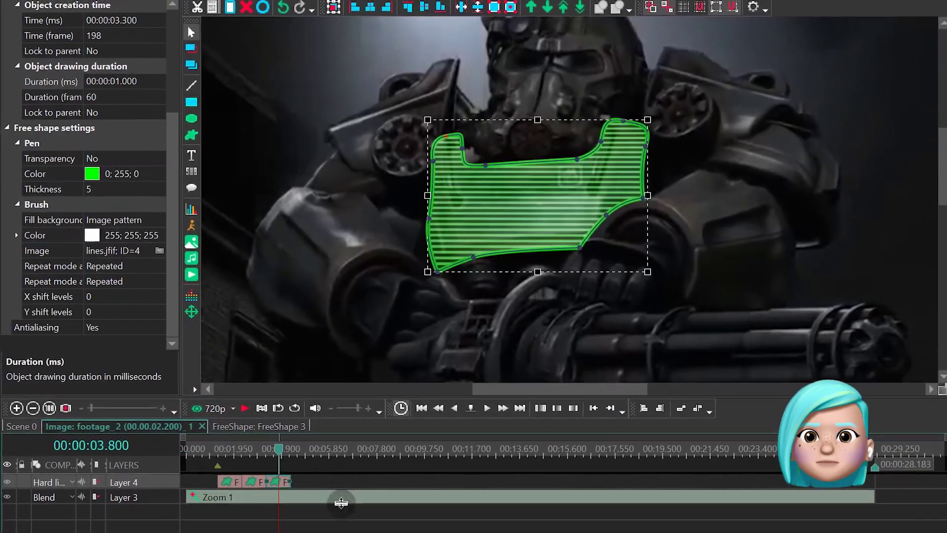
click(672, 58)
key(Return)
- Outline the other arm from 00:00:04.300 and the minigun from 00:00:05.300, filling both shapes with the lines.jfif pattern
mouse_move(673, 57)
mouse_down()
mouse_move(644, 110)
mouse_move(786, 100)
mouse_move(825, 202)
mouse_move(727, 313)
mouse_move(636, 202)
mouse_move(660, 193)
mouse_up()
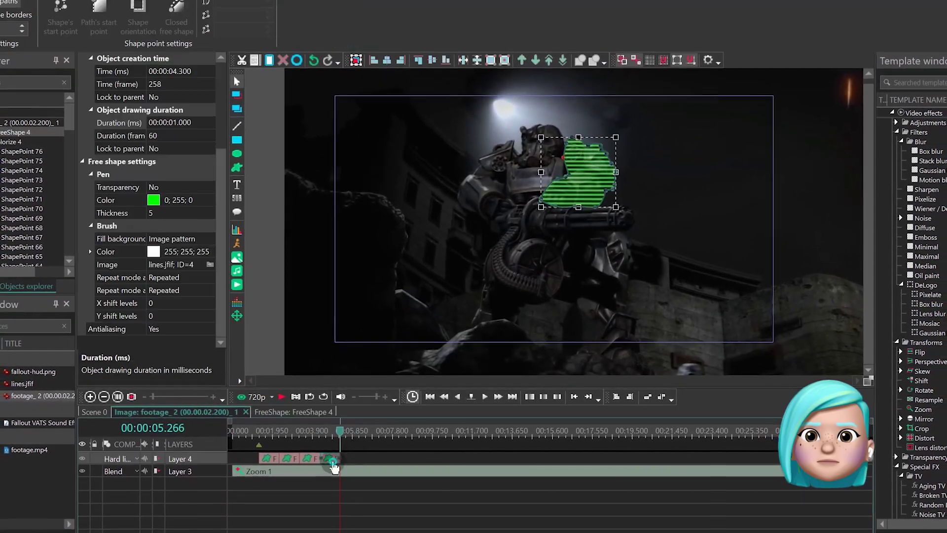
click(588, 322)
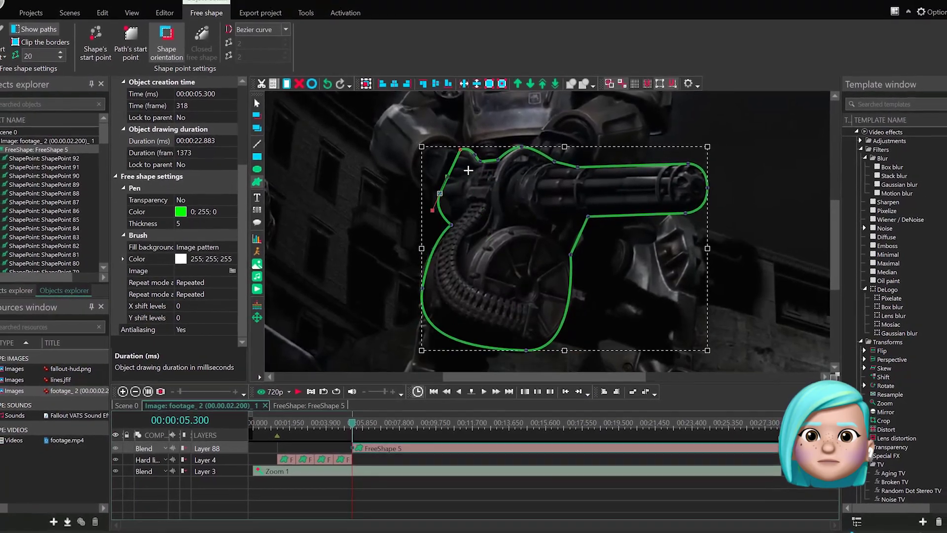
click(194, 293)
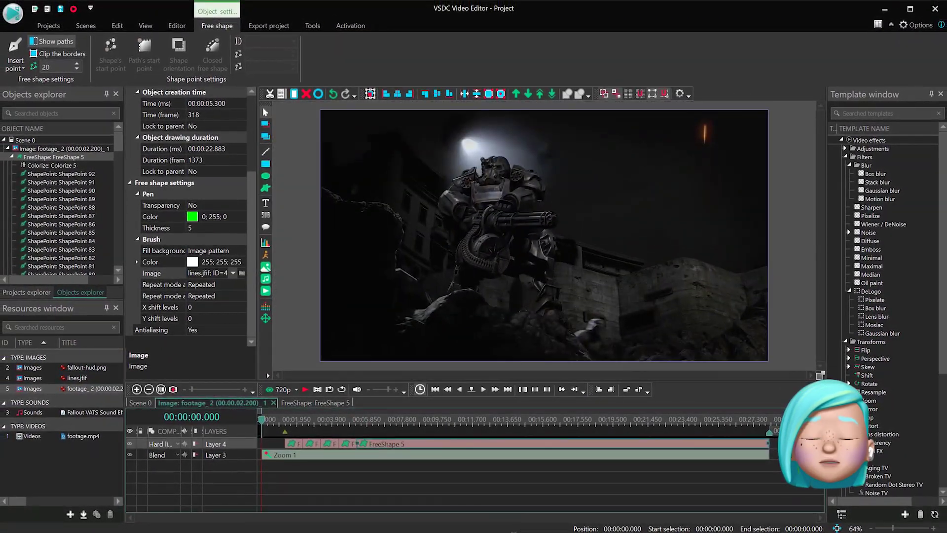
- Return to Scene 0 and add fallout-hud.png on a new layer above the snapshot, starting at 00:00:00.000
click(459, 477)
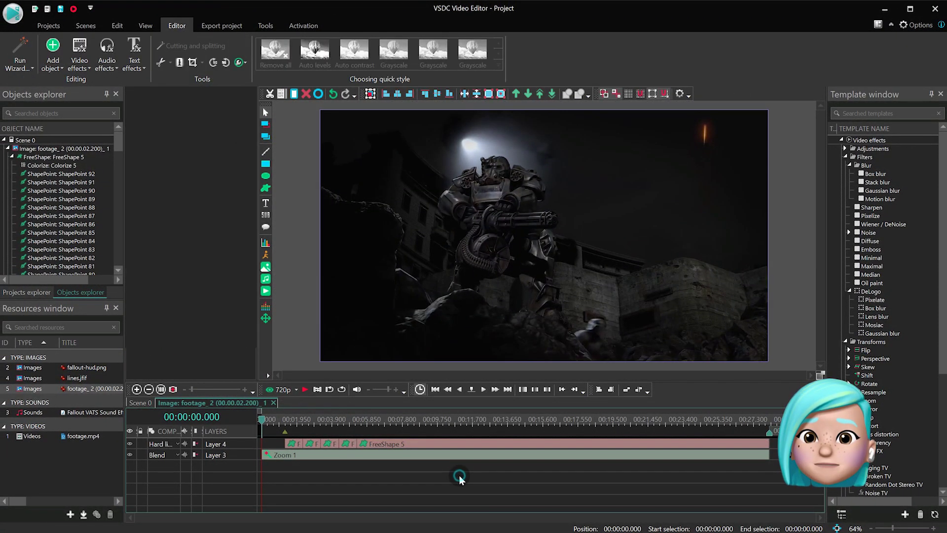
click(150, 404)
click(385, 493)
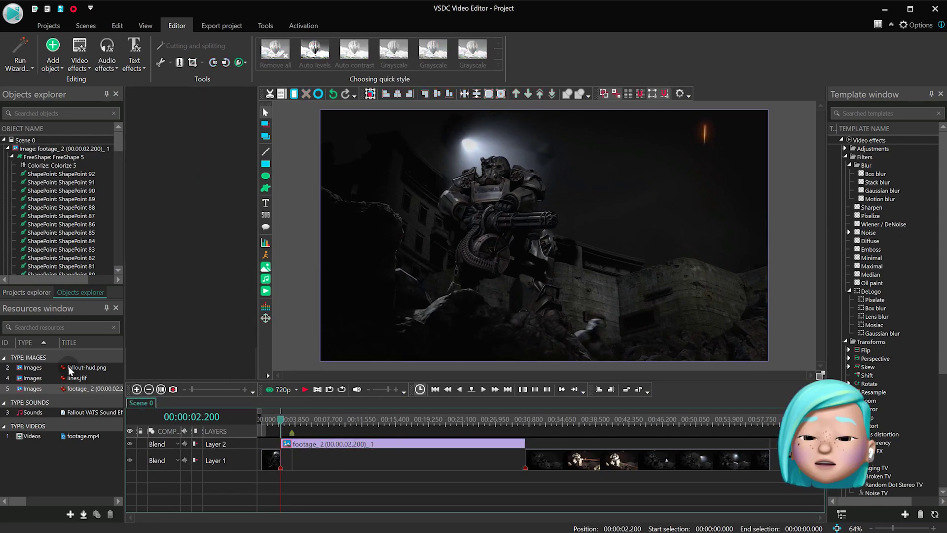
drag(285, 444, 269, 447)
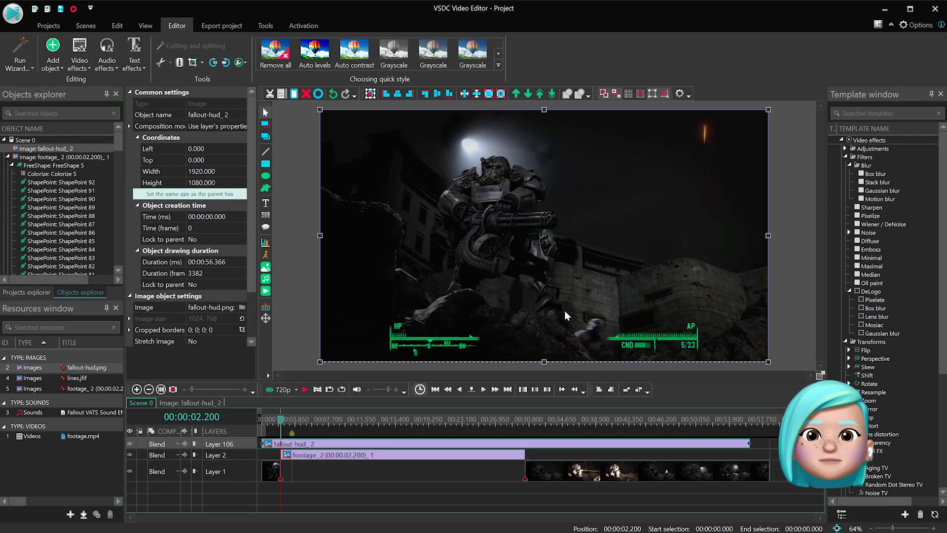
- Stretch the fallout-hud image vertically past the frame's upper and lower edges
scroll(566, 316, down, 3)
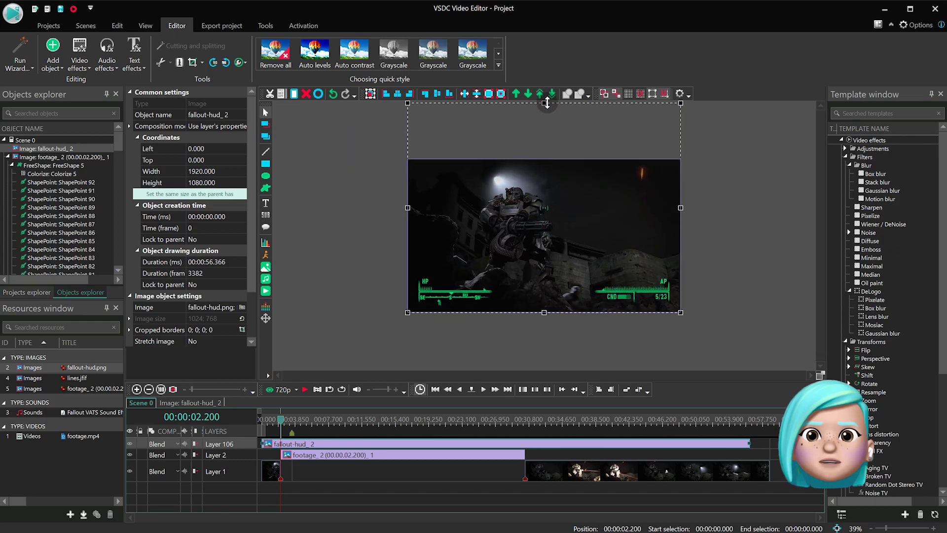
click(546, 363)
scroll(545, 360, up, 3)
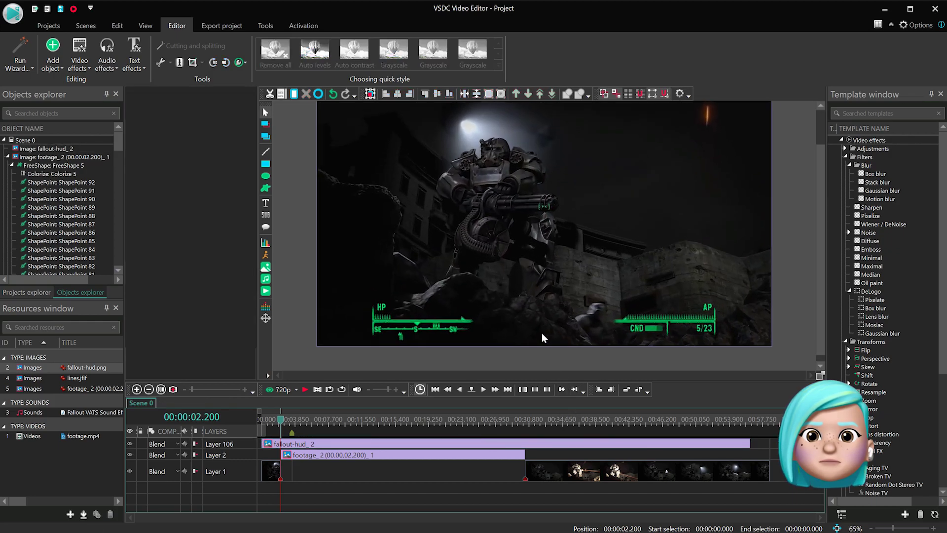
scroll(543, 338, up, 1)
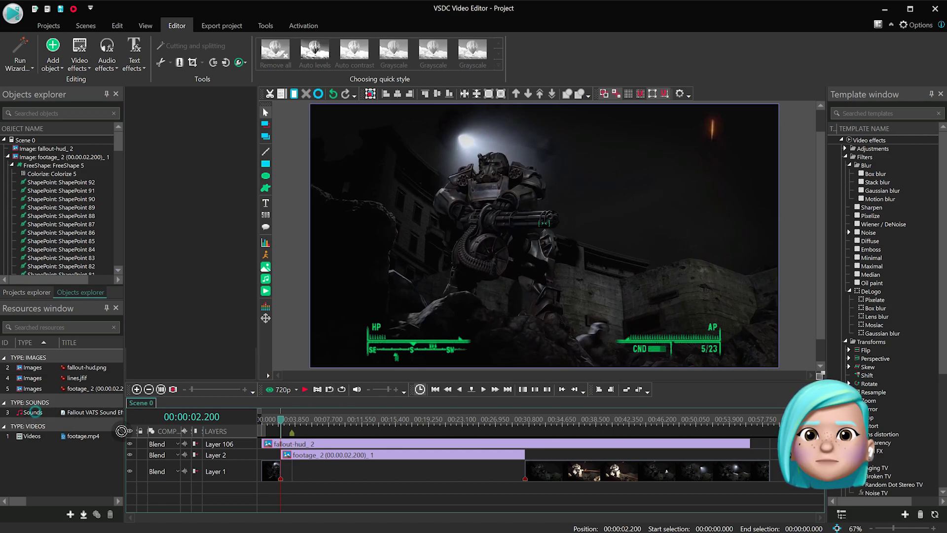
- Add the Fallout VATS Sound Effects audio below the footage layer, starting at 00:00:02.200
drag(219, 481, 219, 481)
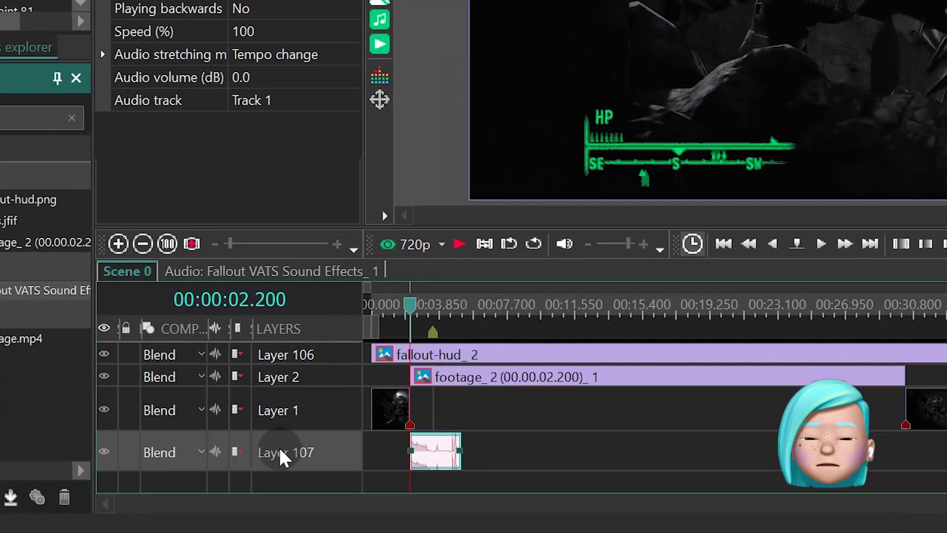
scroll(356, 498, up, 2)
click(305, 472)
scroll(311, 470, up, 5)
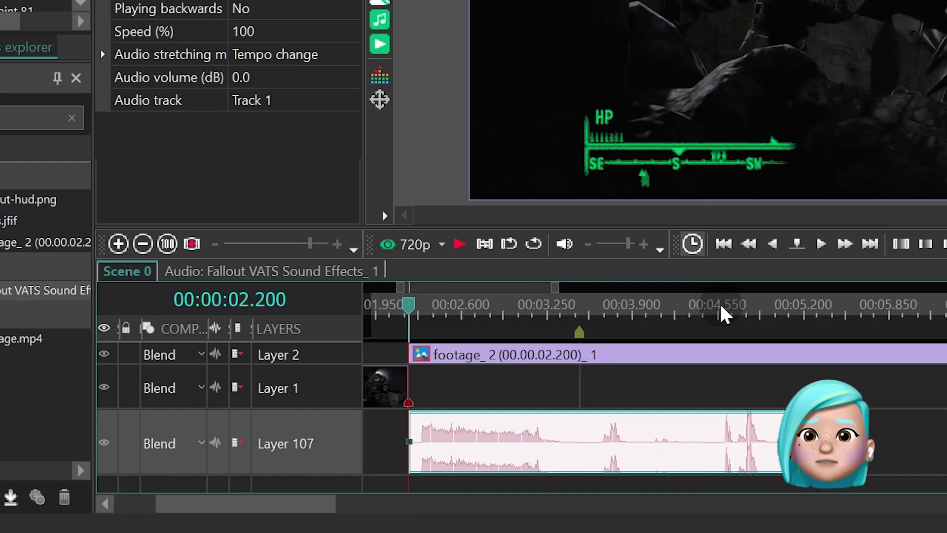
- Split the sound effect audio at 00:00:04.533, 00:00:03.916 and 00:00:03.616
click(710, 302)
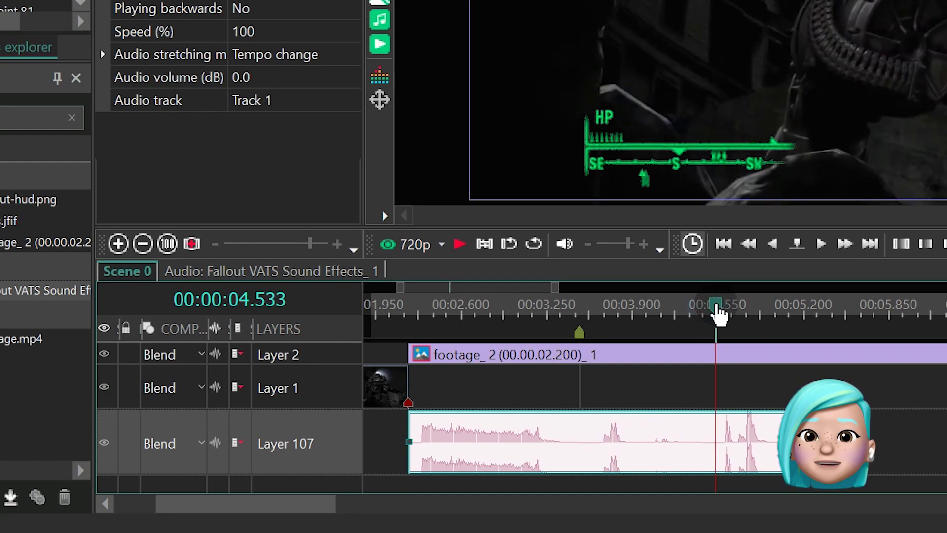
key(ctrl+k)
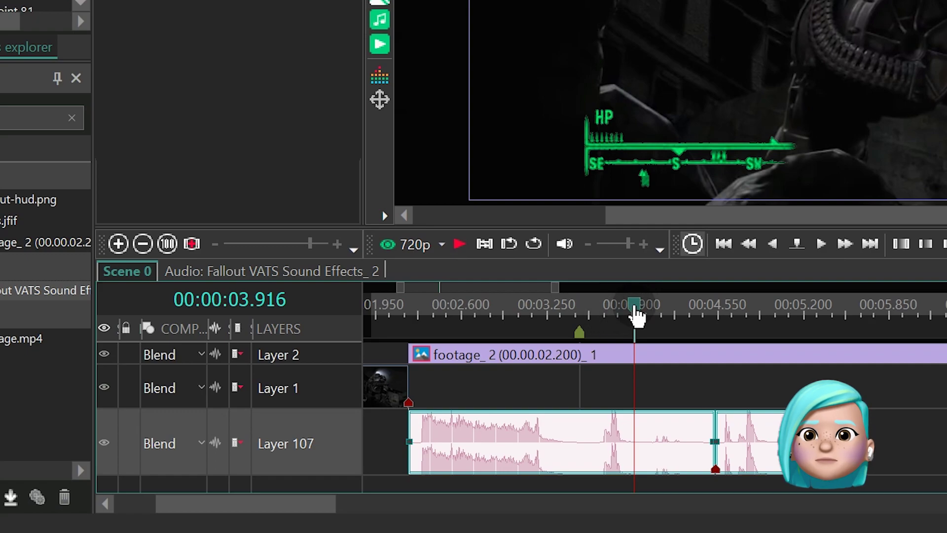
key(ctrl+k)
drag(631, 315, 590, 322)
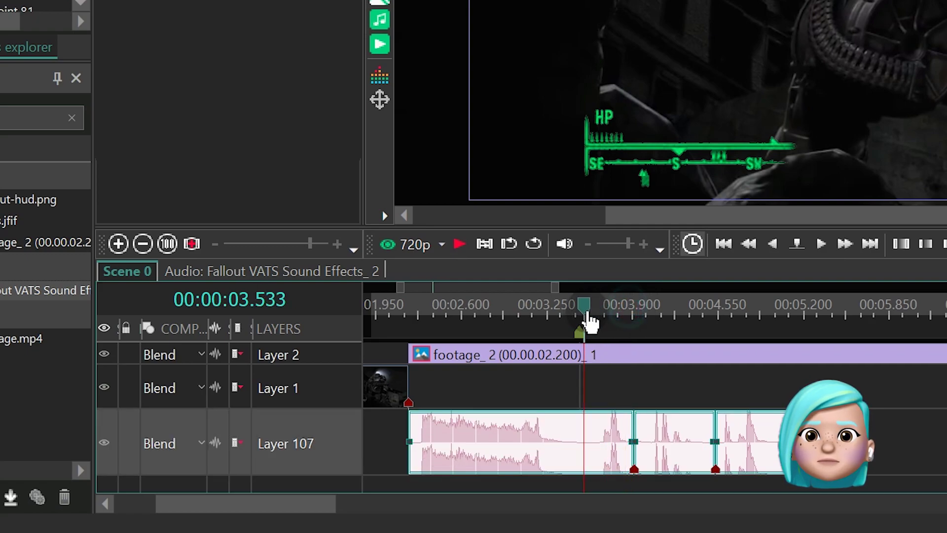
key(ctrl+k)
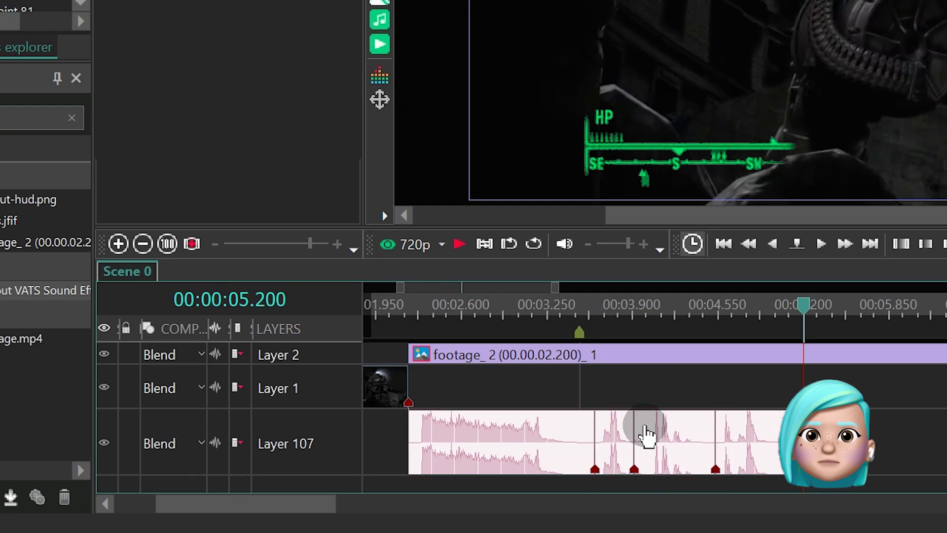
- Delete the audio fragment between 00:00:03.916 and 00:00:04.533
click(687, 438)
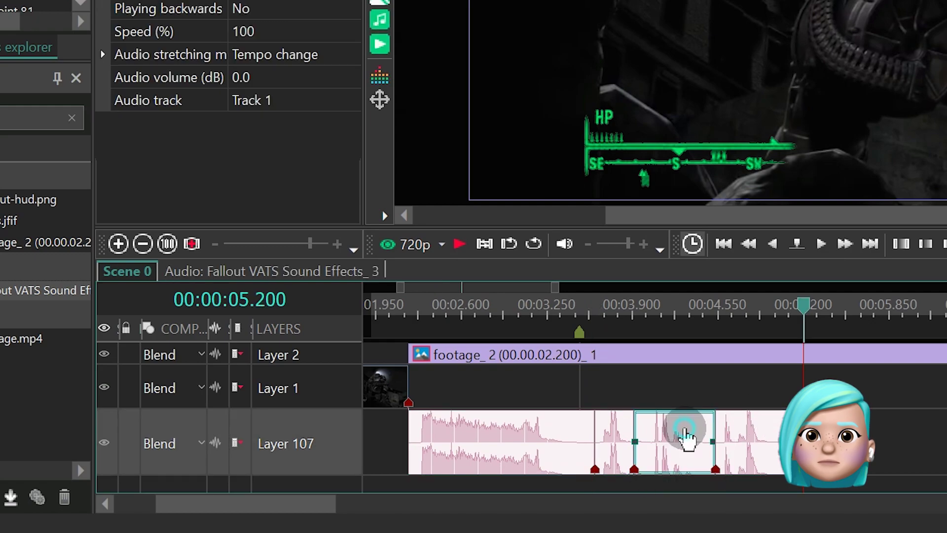
key(Delete)
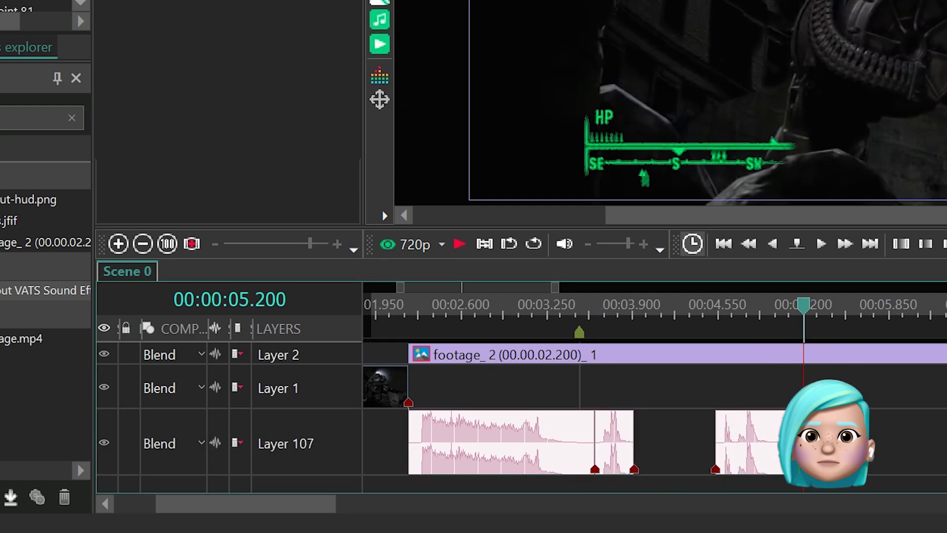
scroll(785, 414, down, 2)
scroll(782, 413, up, 1)
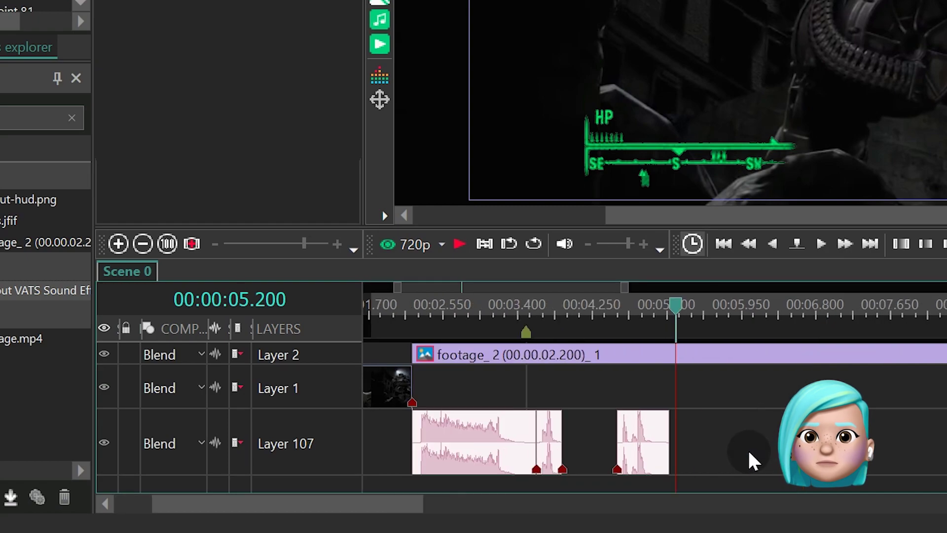
- Cut the remaining audio fragments from Scene 0 and paste them into the snapshot image's timeline
click(478, 437)
key(Delete)
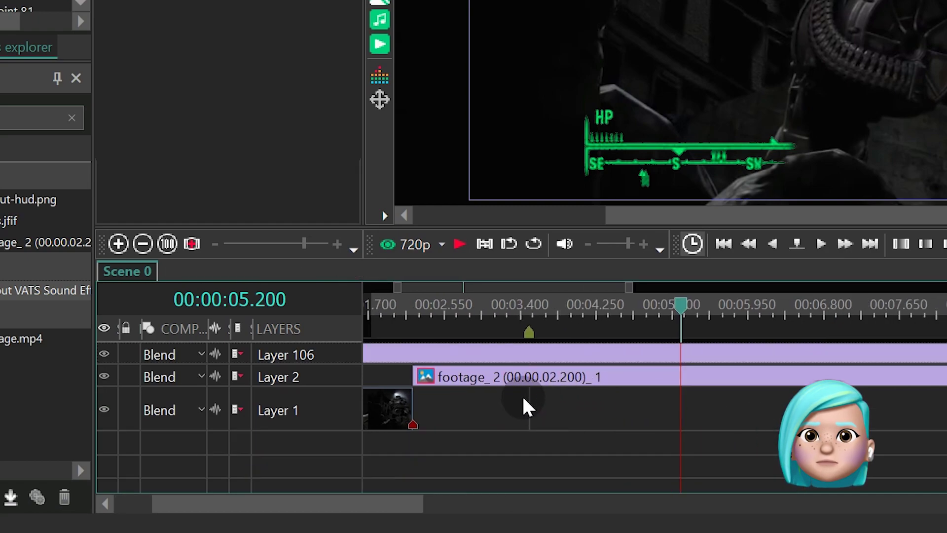
double_click(529, 383)
drag(482, 305, 197, 313)
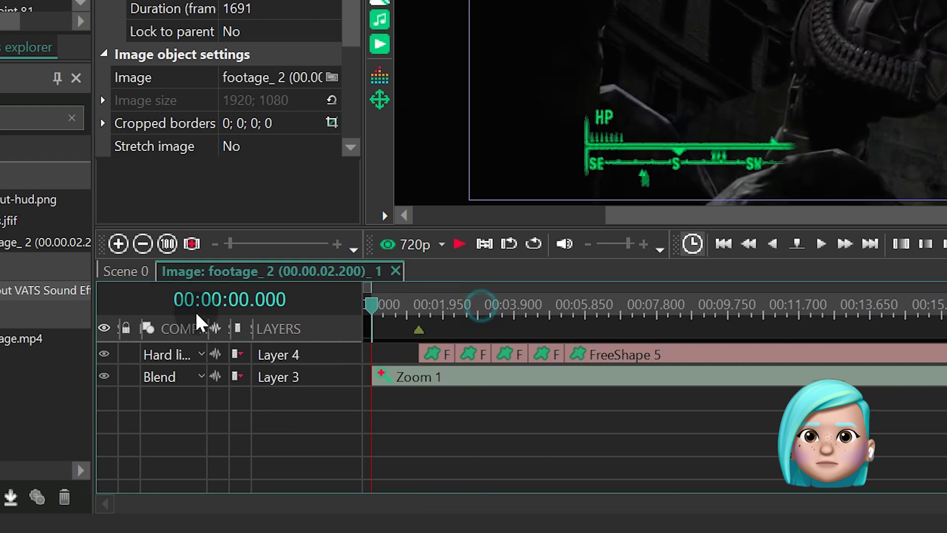
key(ctrl+v)
click(558, 458)
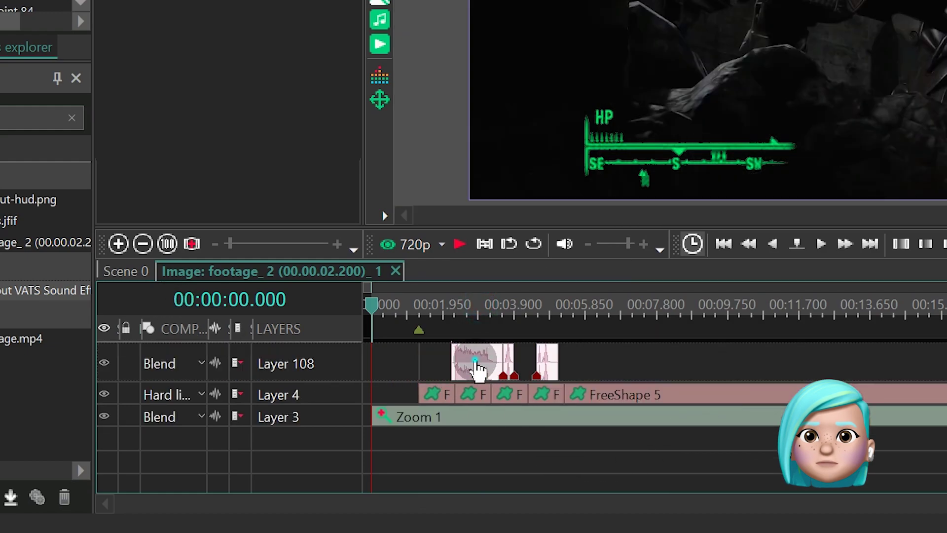
- Move the first audio fragment to the timeline's start and the short second fragment to the start of the helmet shape
drag(482, 372, 388, 476)
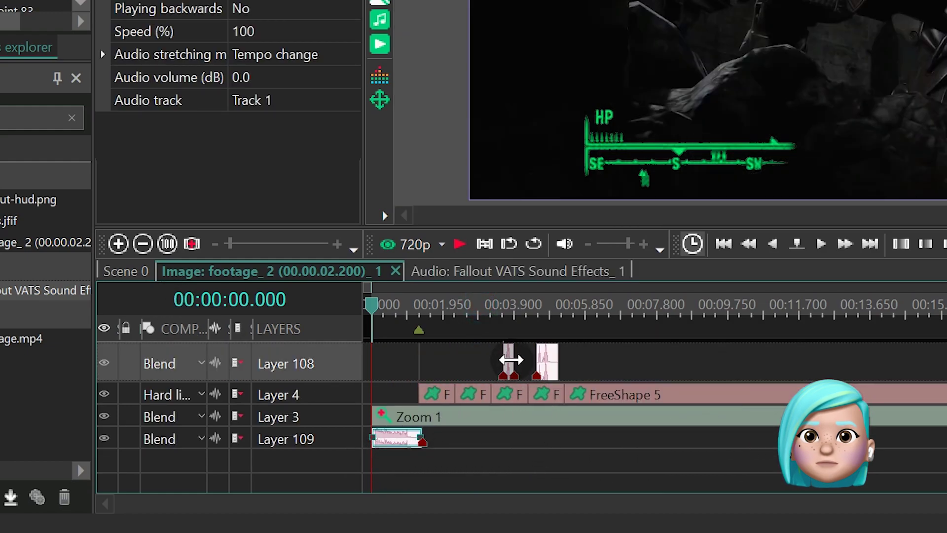
scroll(499, 444, up, 3)
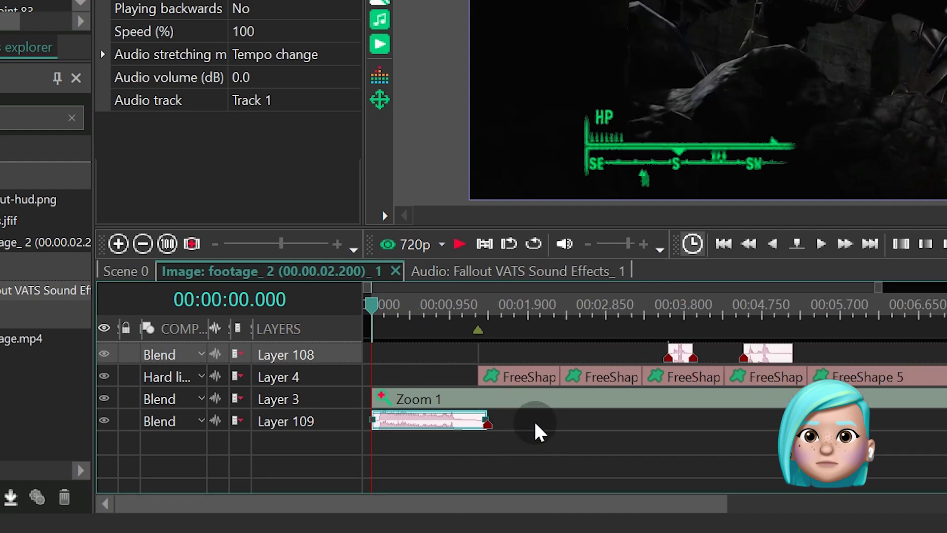
drag(703, 358, 493, 444)
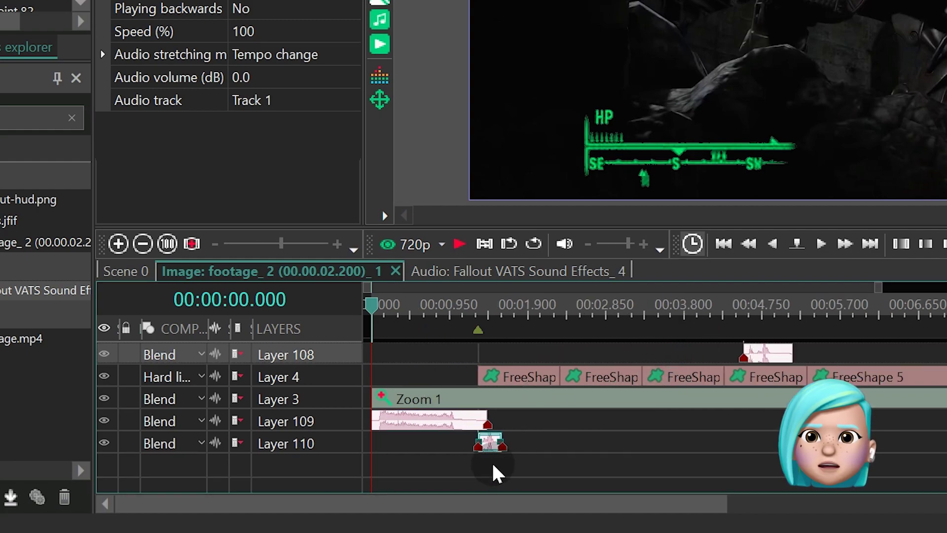
- Paste copies of the short fragment at the starts of the other four shapes and place the last fragment directly after the final copy
key(ctrl+v)
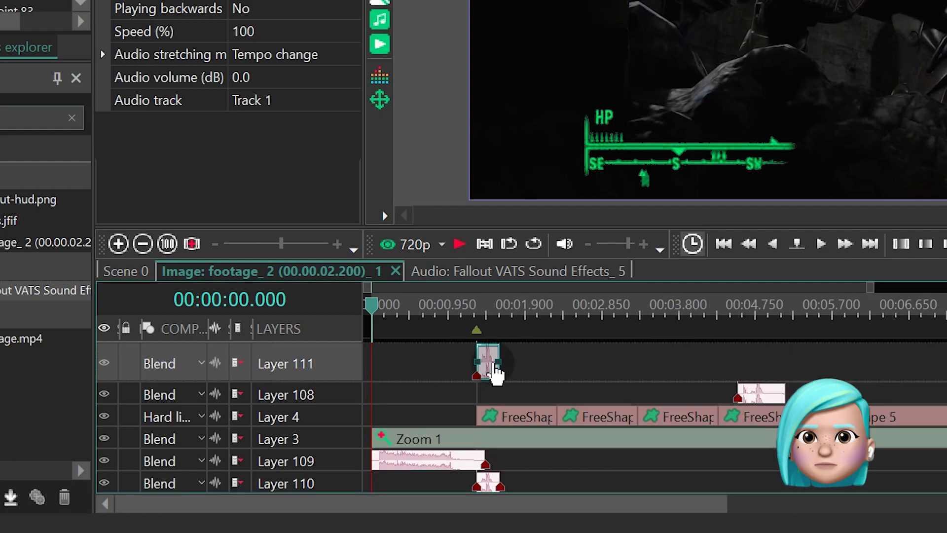
drag(489, 355, 555, 460)
drag(580, 489, 581, 489)
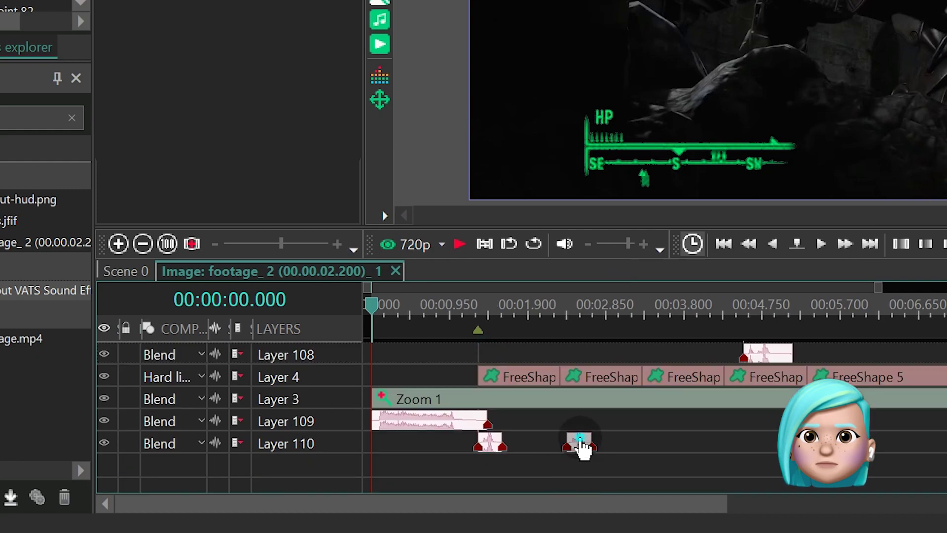
drag(581, 438, 575, 436)
key(ctrl+v)
drag(493, 359, 649, 483)
key(ctrl+v)
drag(485, 360, 733, 493)
key(ctrl+v)
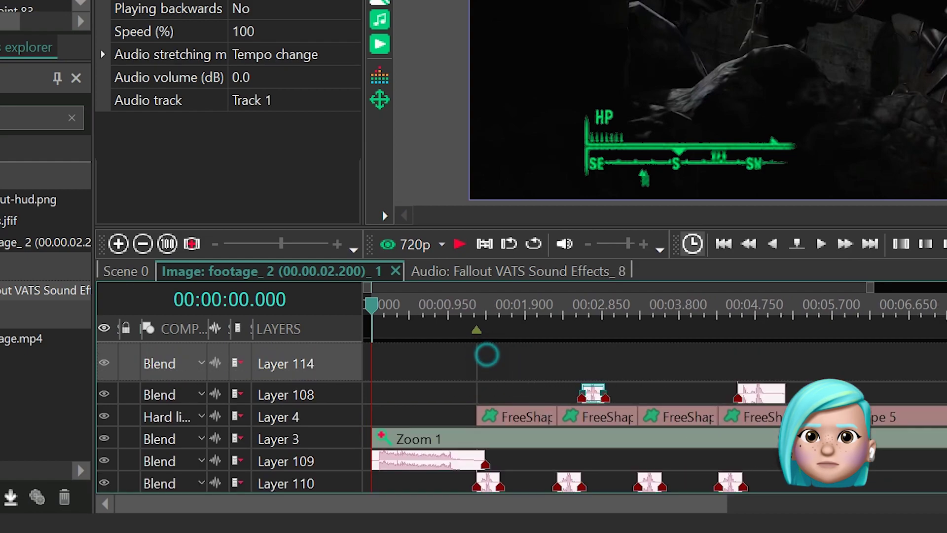
drag(820, 495, 819, 494)
drag(768, 353, 888, 472)
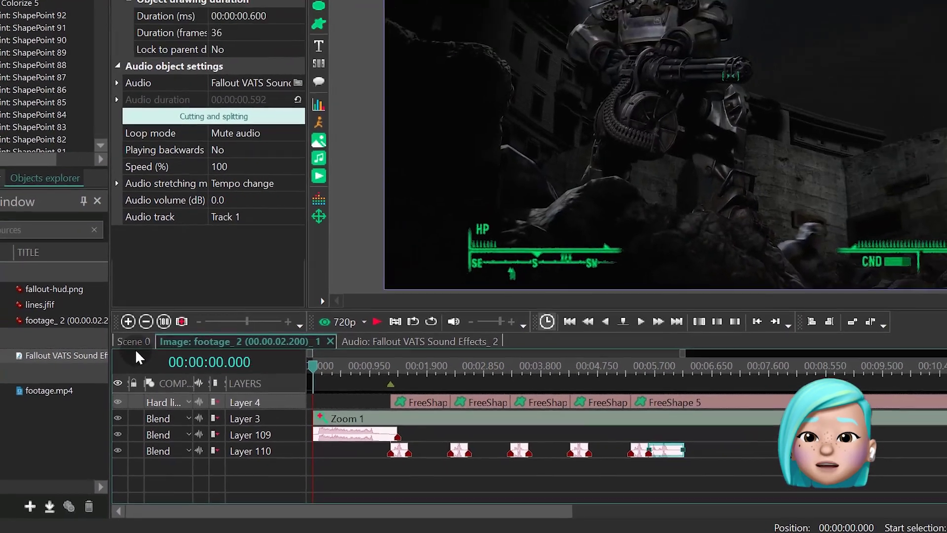
- Return to Scene 0 and preview the finished effect from the beginning
click(143, 271)
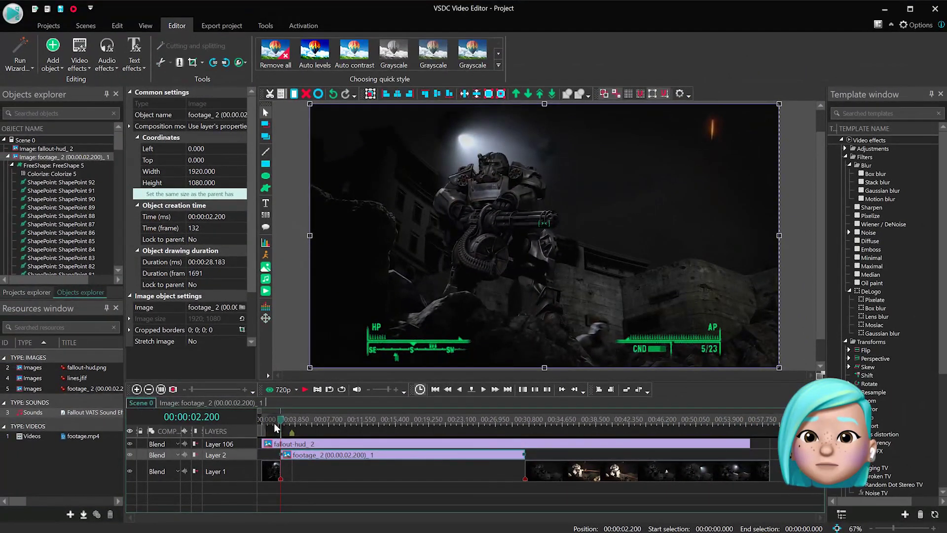
key(space)
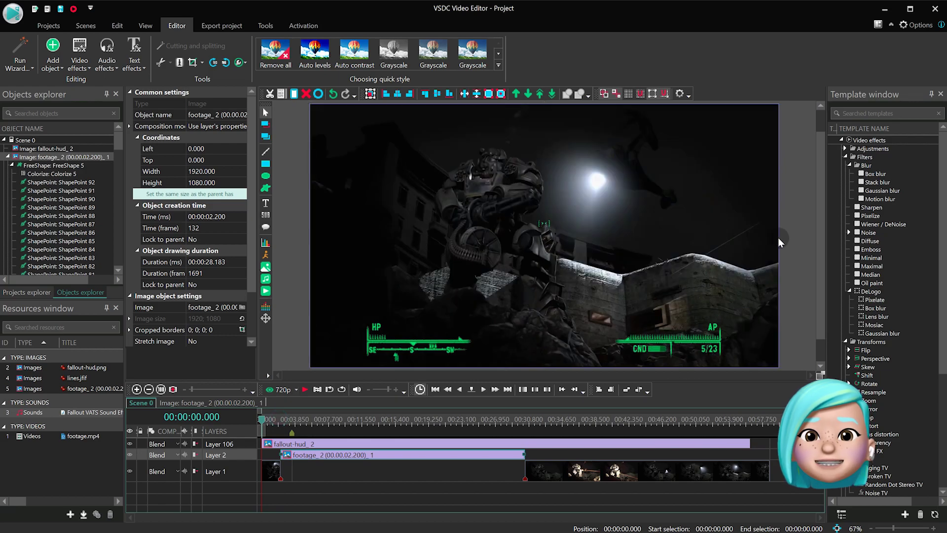